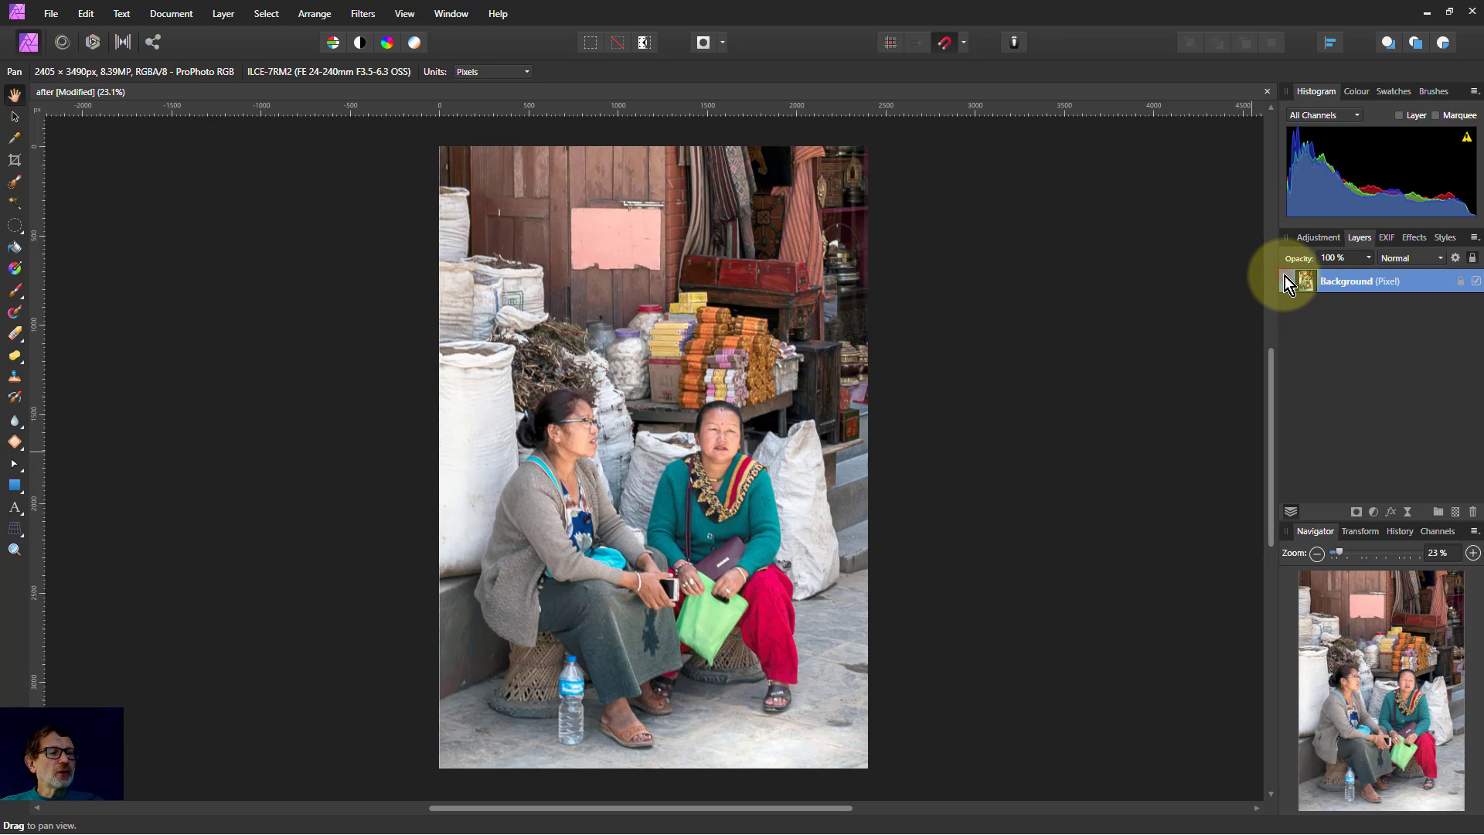
Duplicate the Background photo layer, hide the top copy and select the original layer below.
key(ctrl+j)
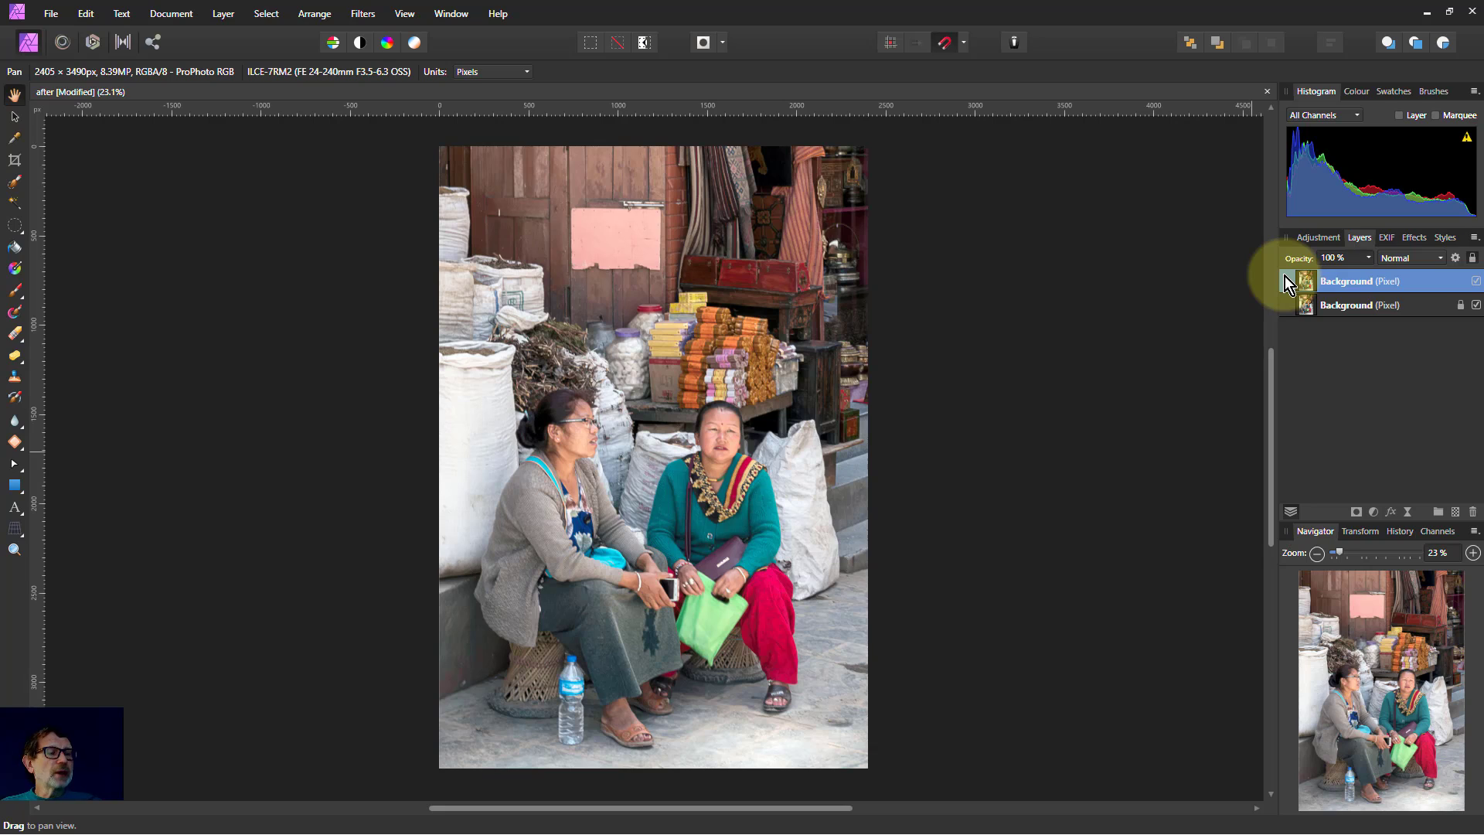
click(1475, 282)
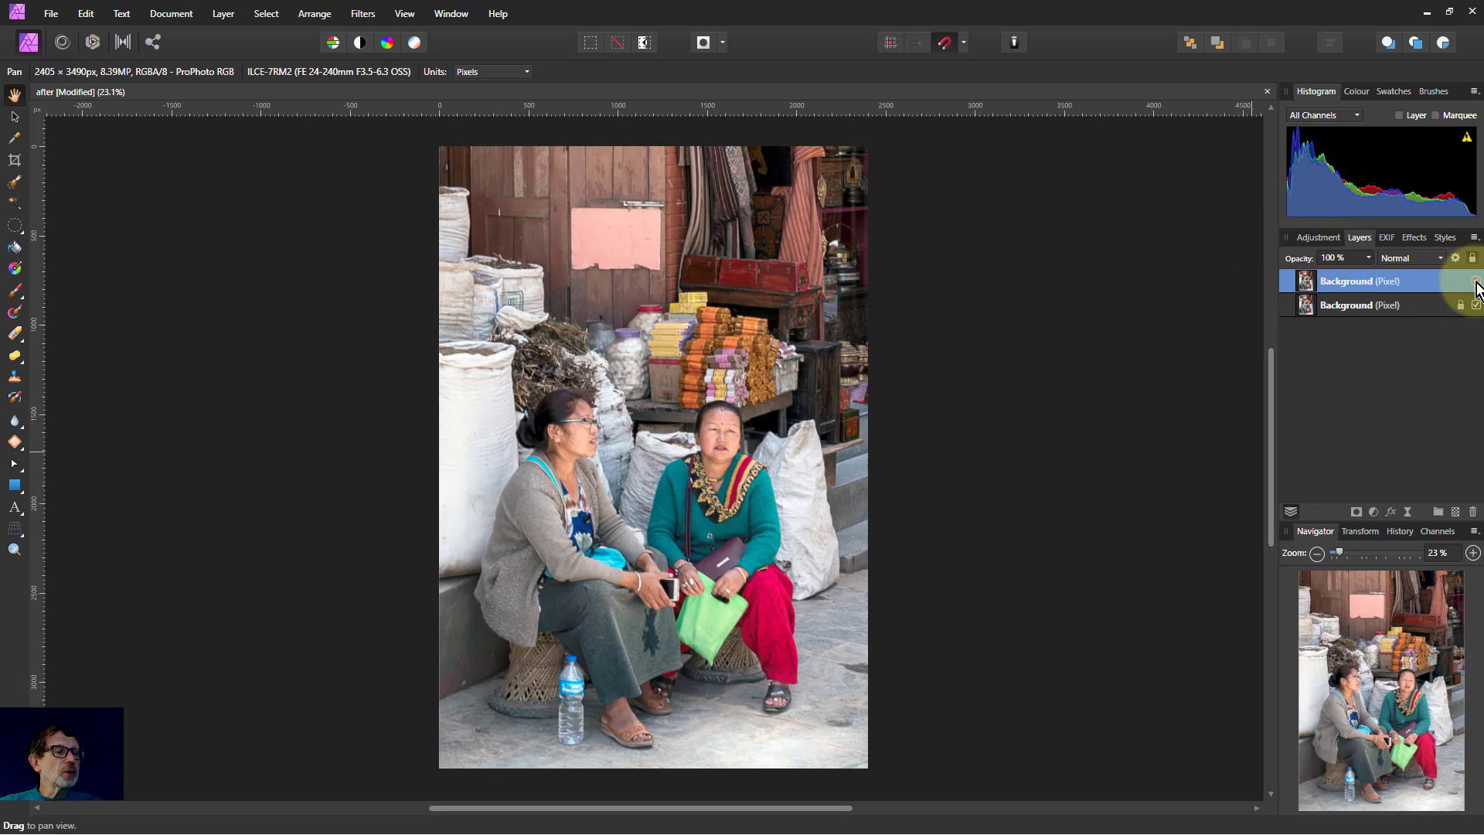
click(1302, 301)
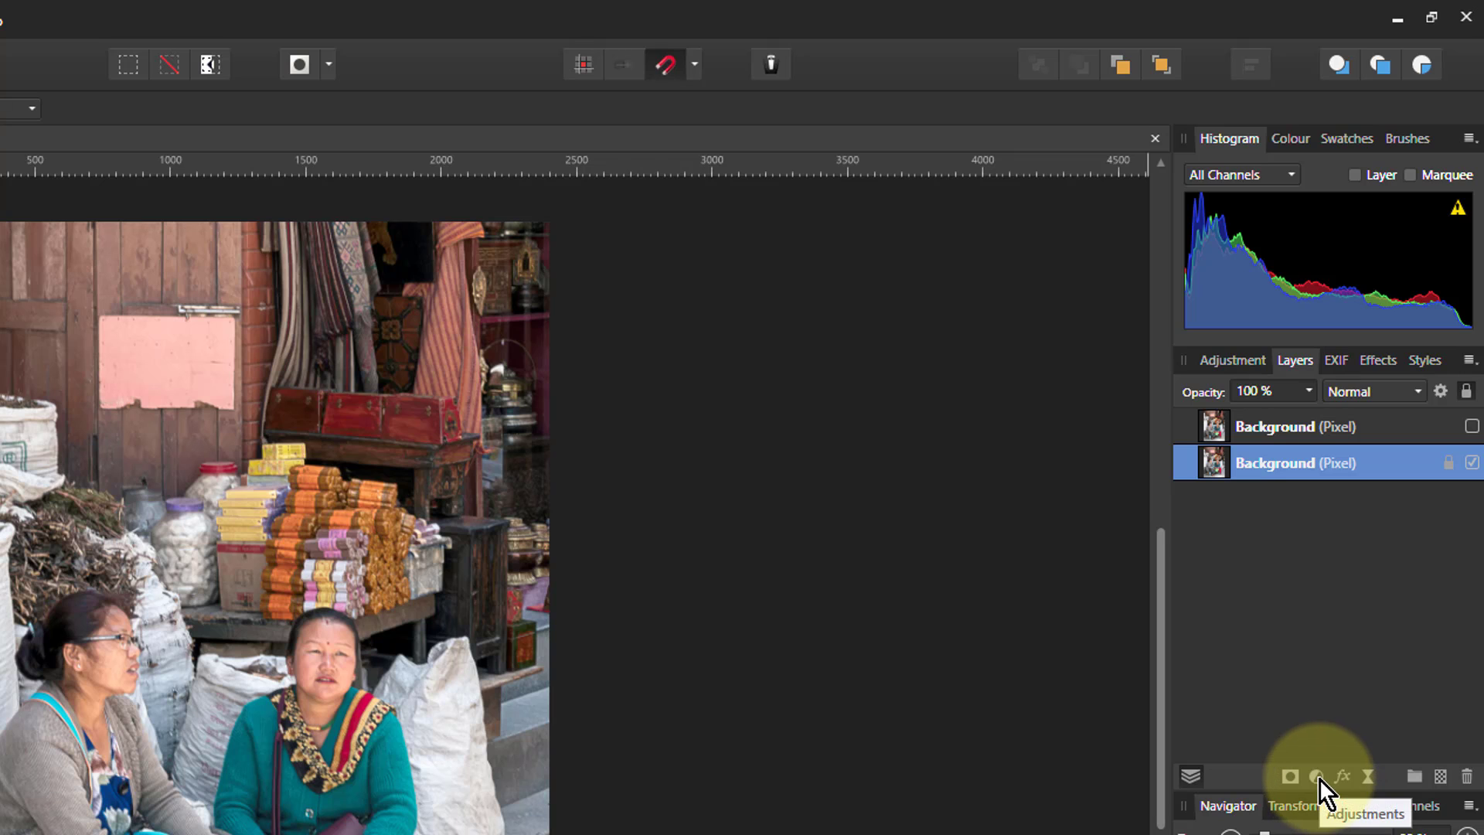
Add a Posterise adjustment to the lower Background layer and set Posterise Levels to 3.
click(1317, 776)
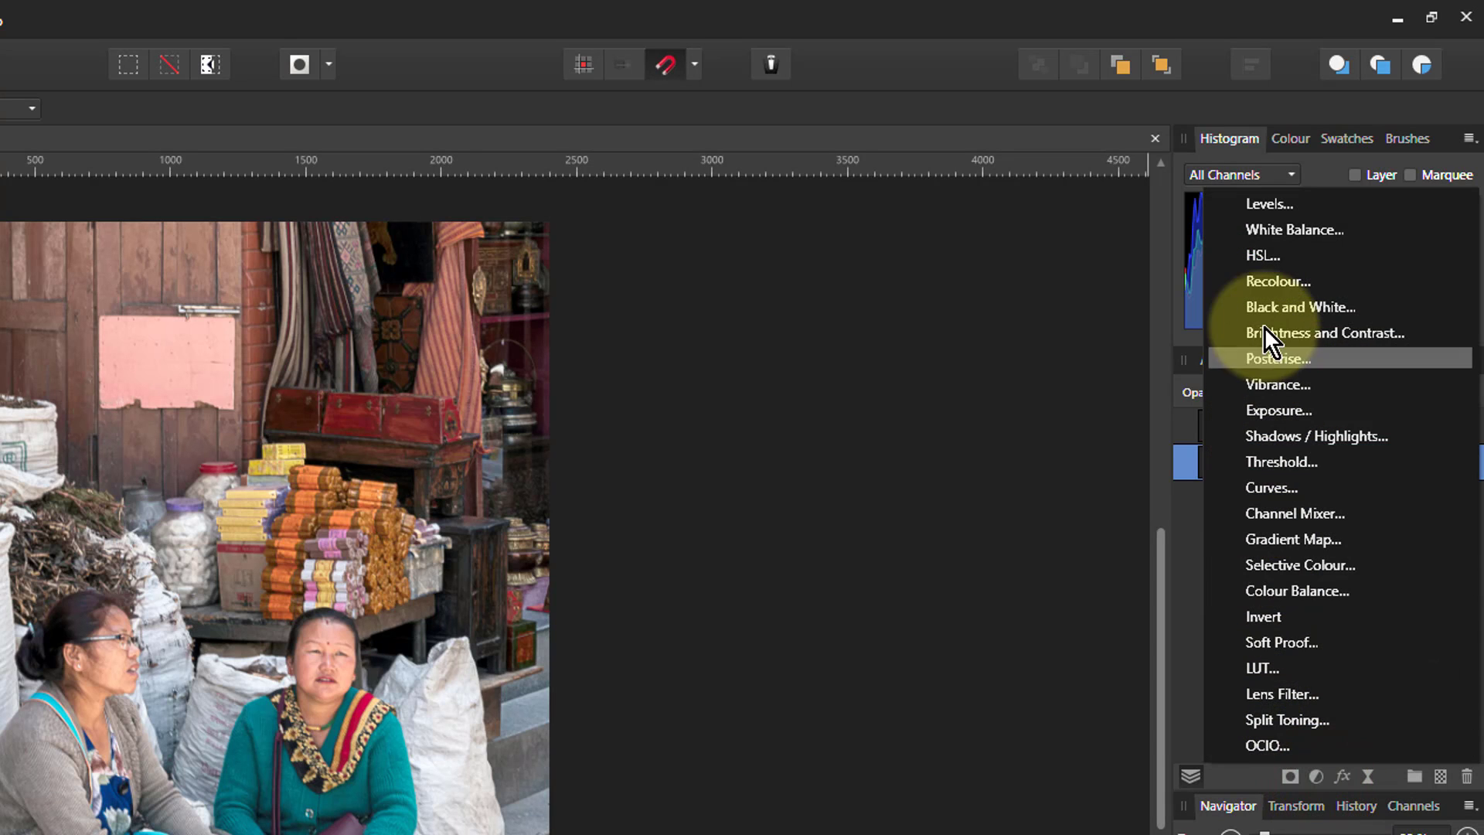
click(1264, 353)
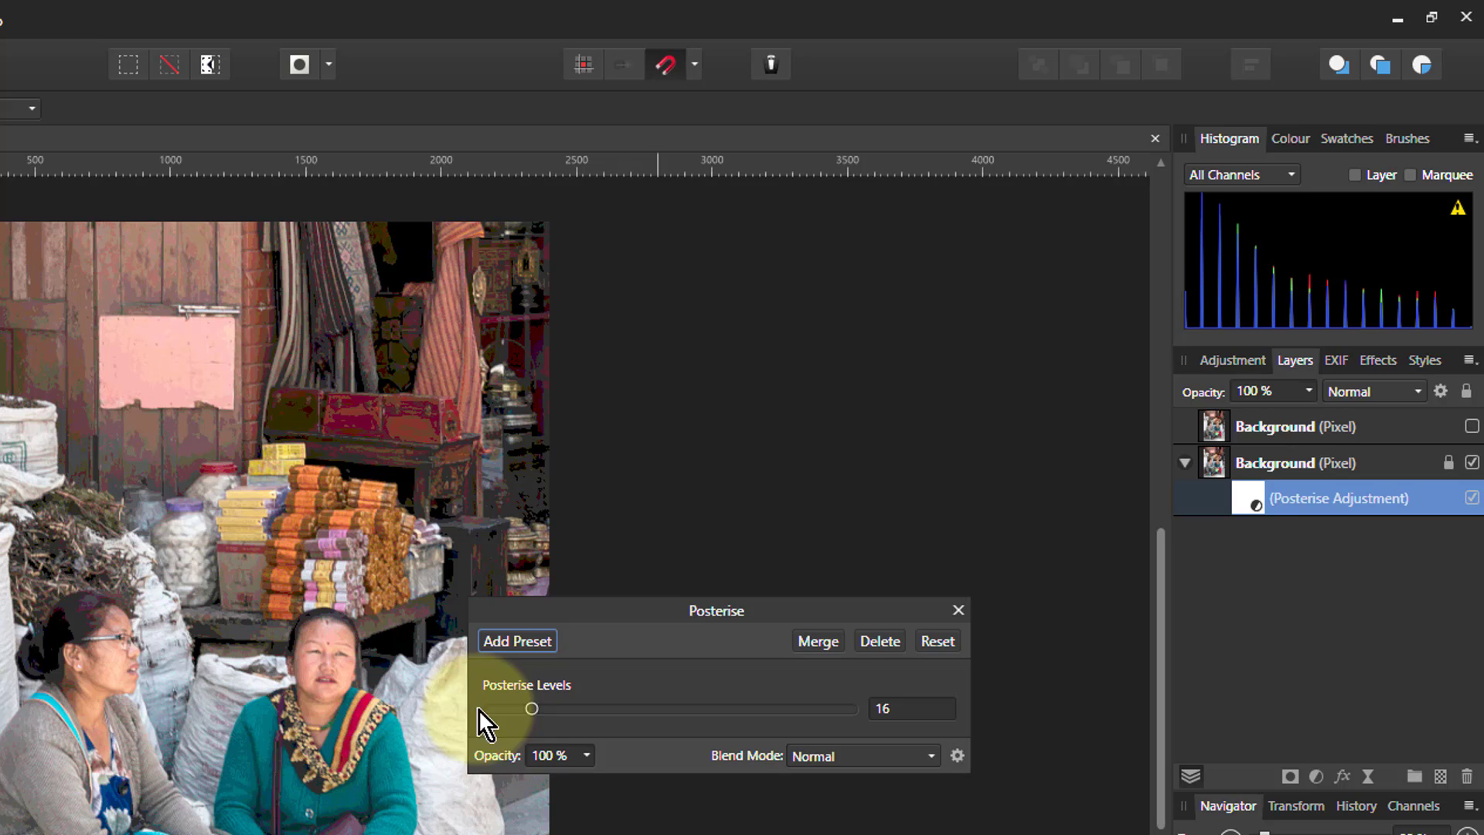
drag(532, 708, 462, 711)
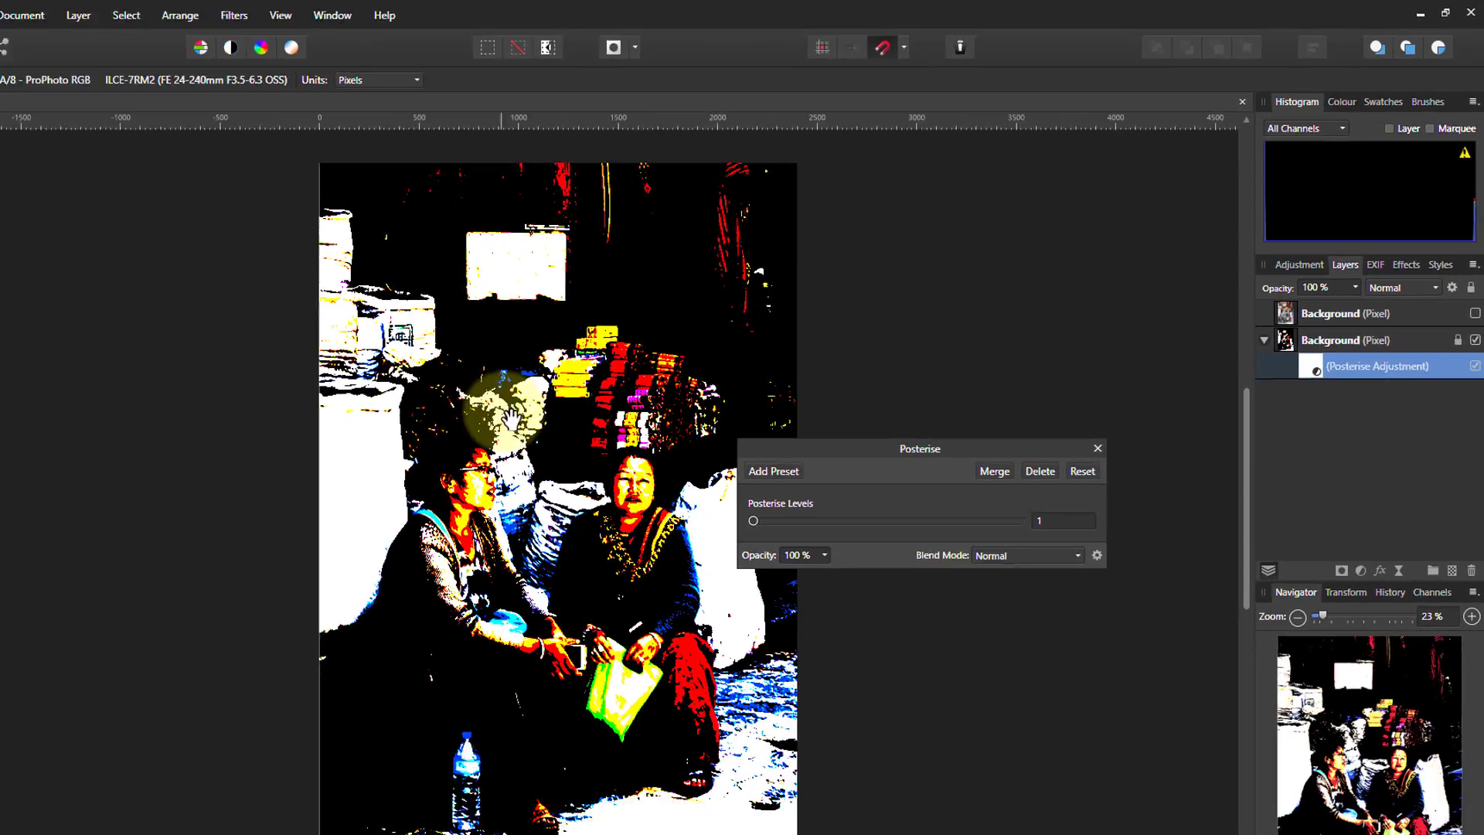
drag(273, 549, 273, 583)
scroll(685, 384, up, 2)
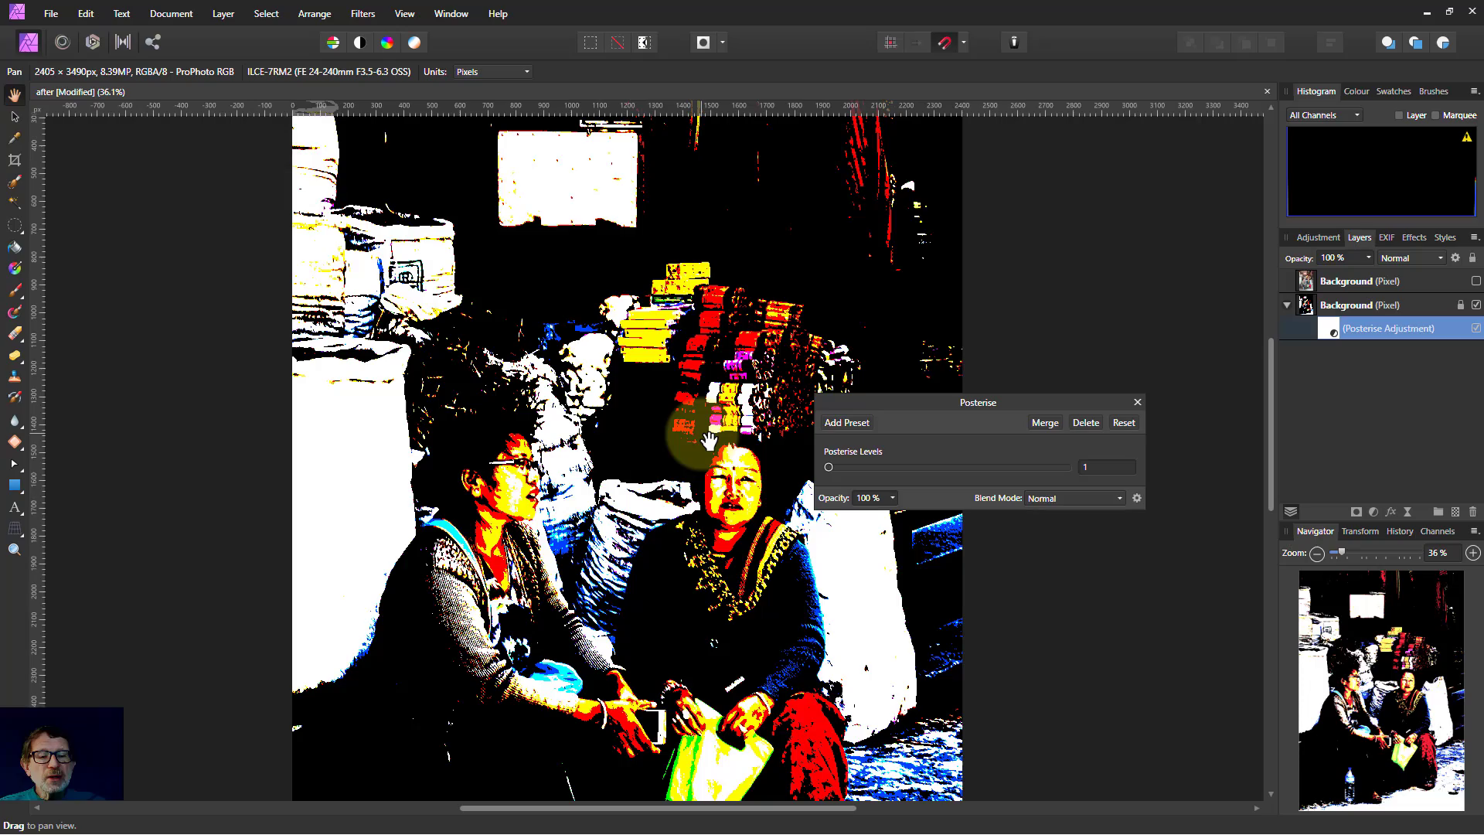
scroll(709, 442, up, 4)
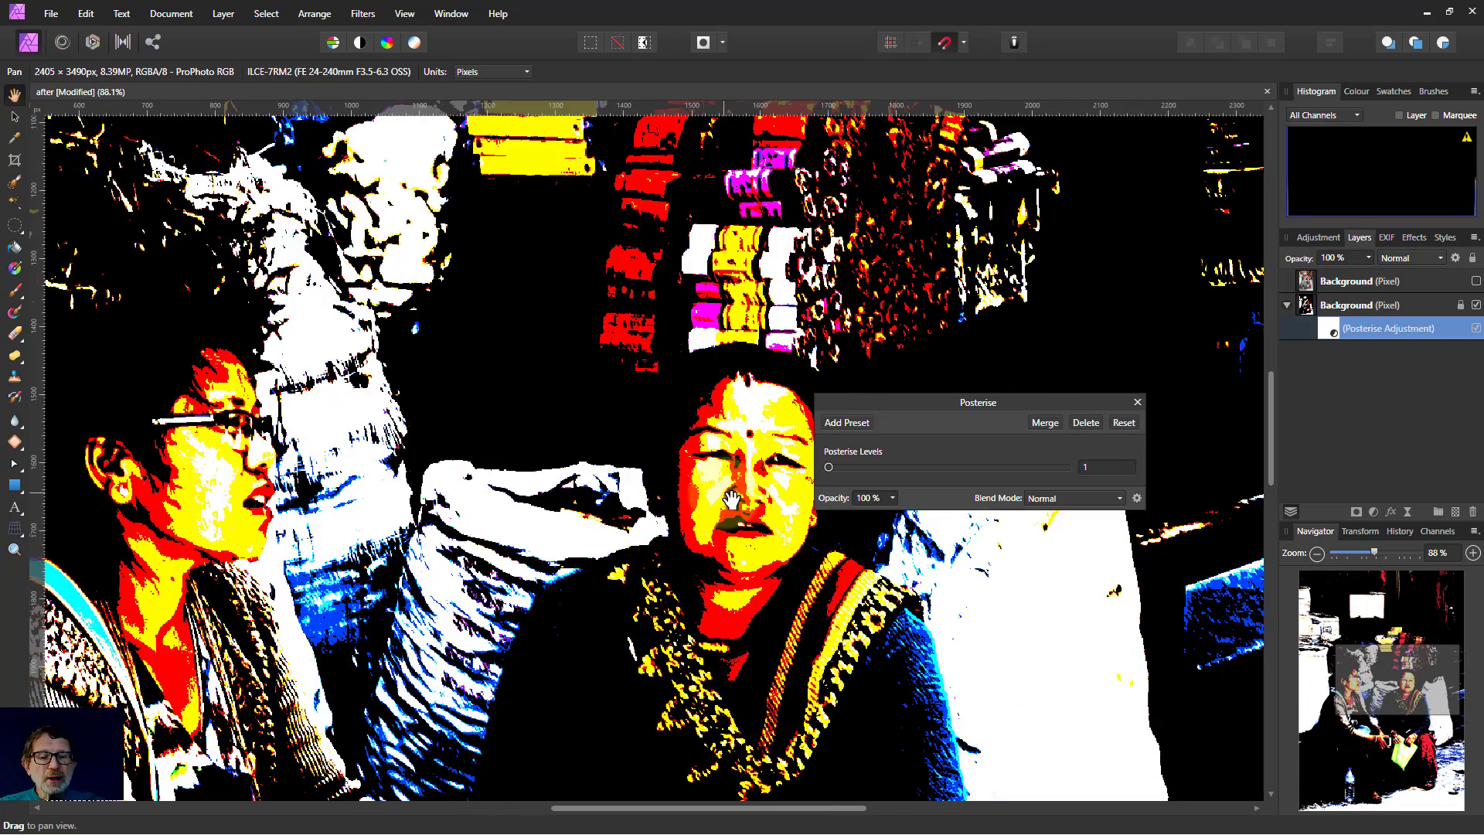
drag(910, 401, 1019, 481)
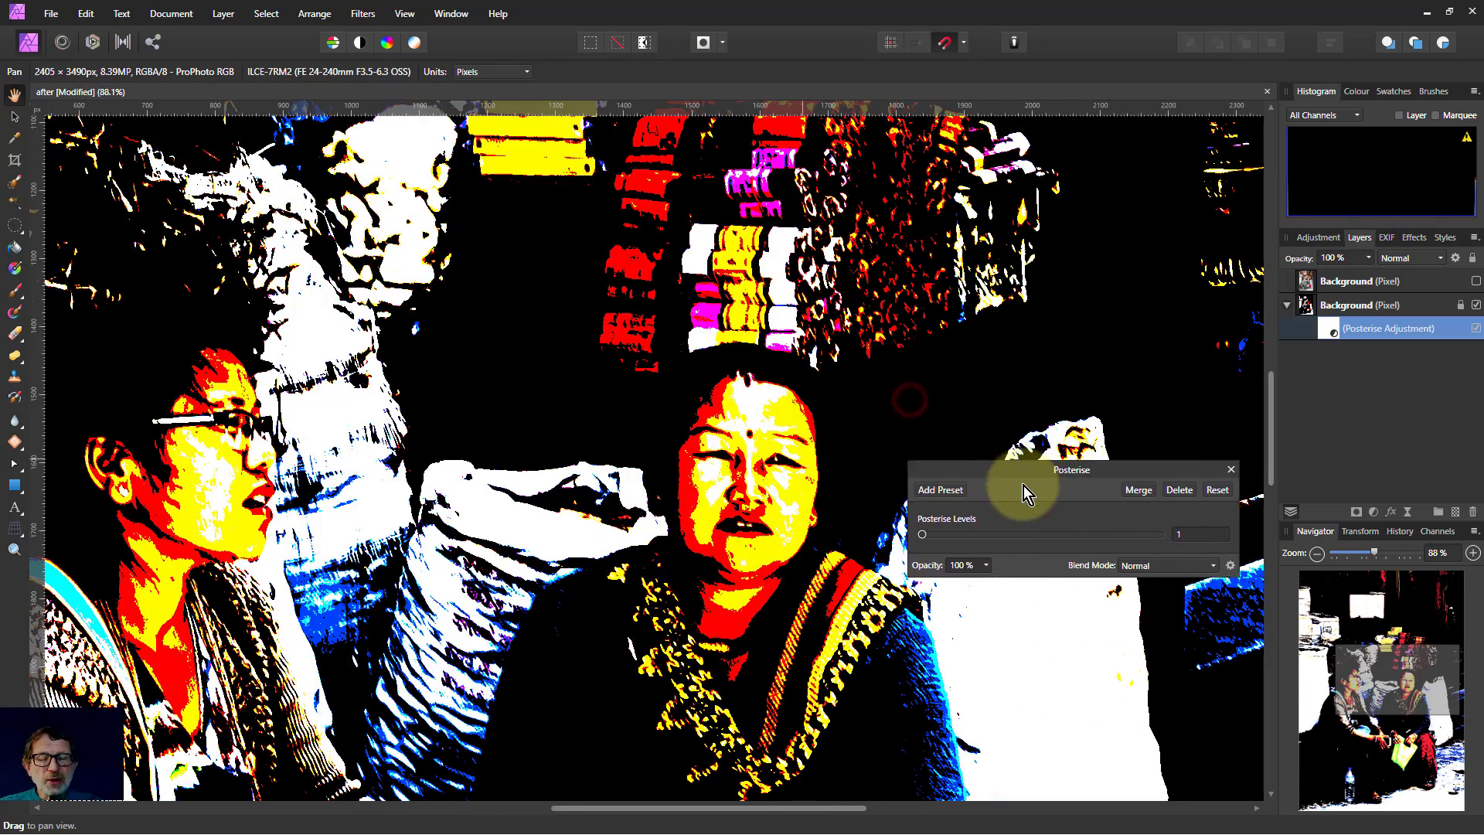
drag(955, 558, 945, 552)
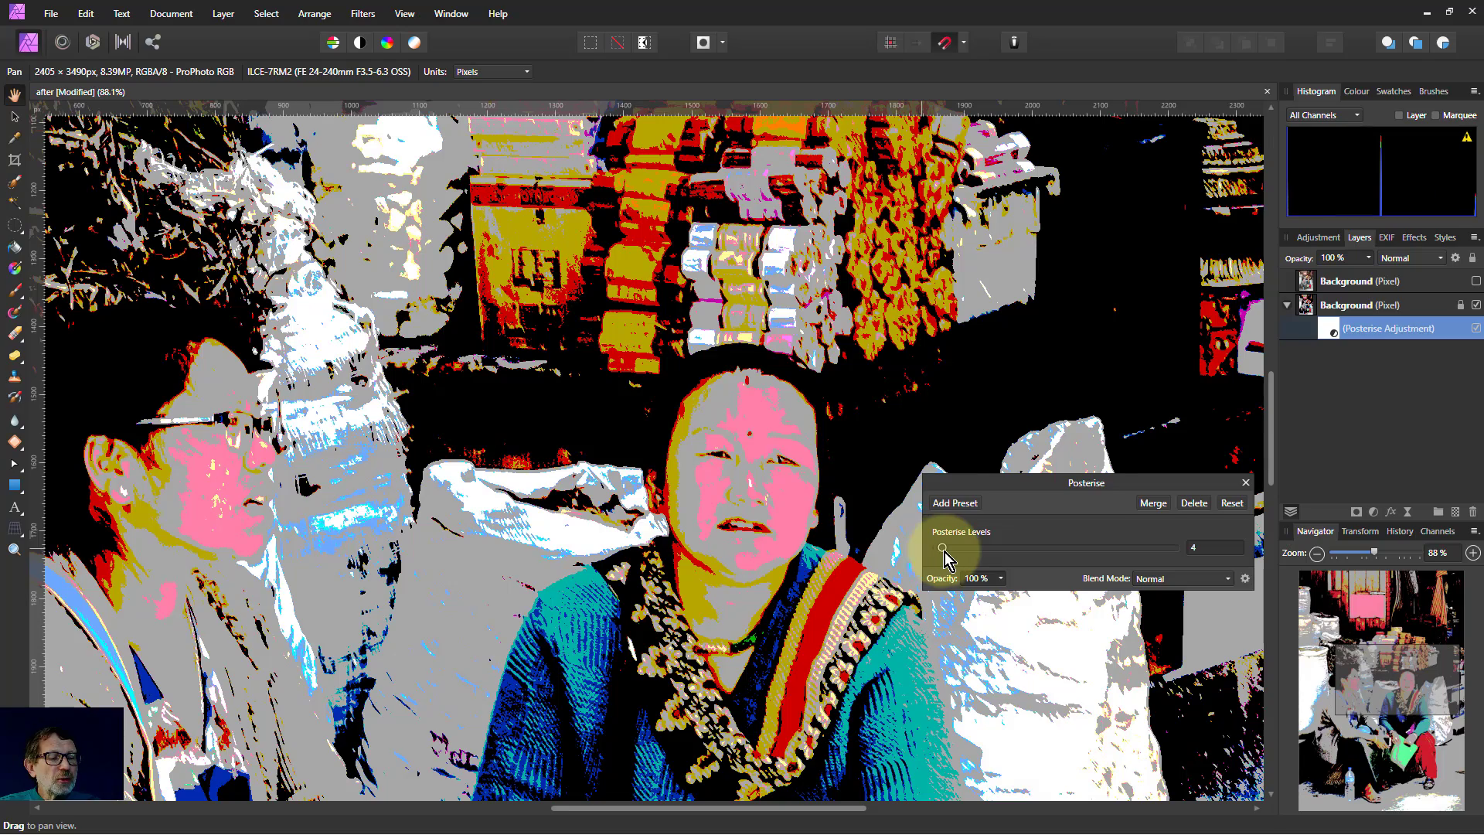
drag(947, 556, 941, 553)
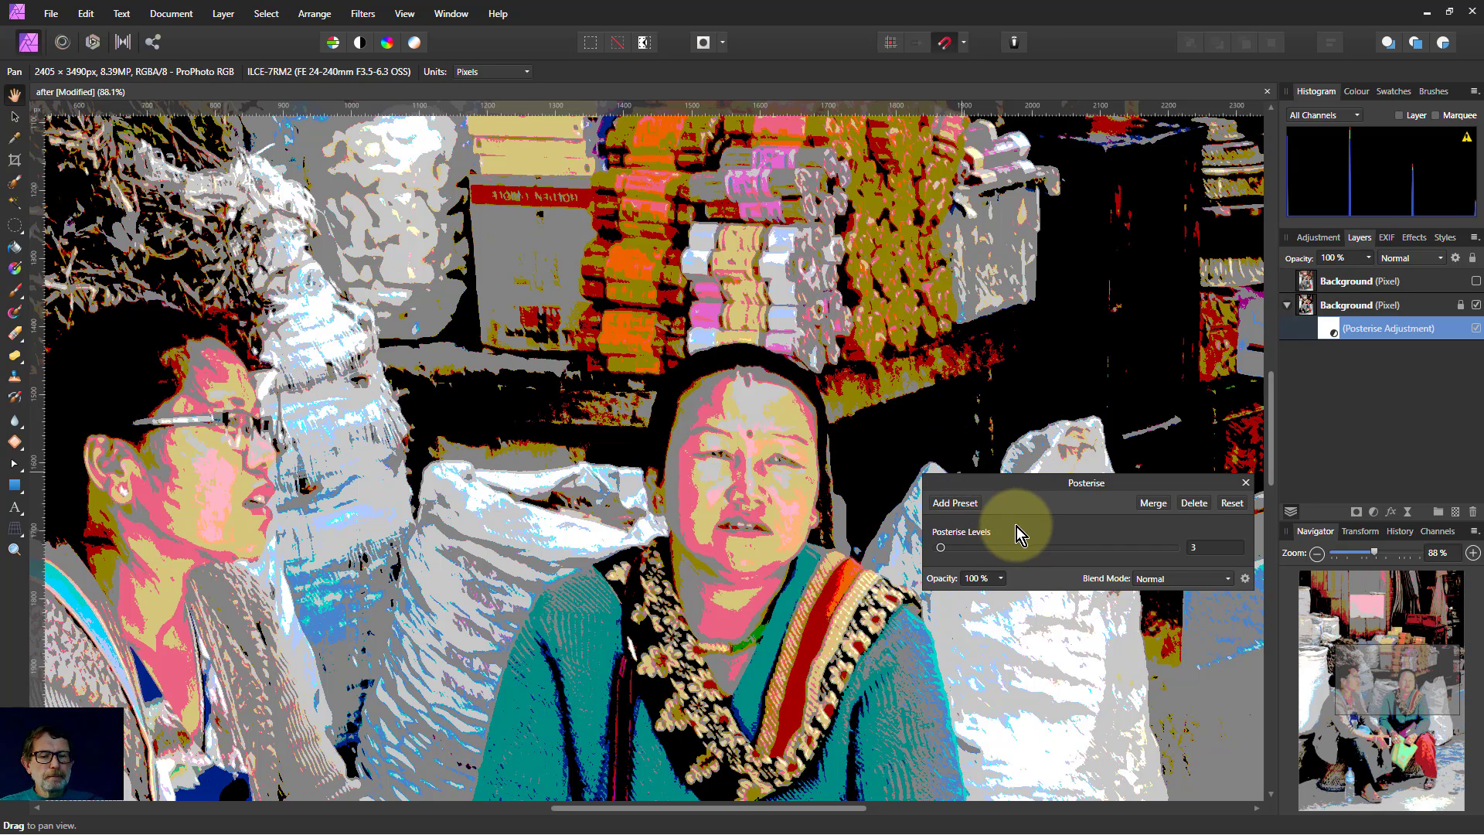
click(1245, 483)
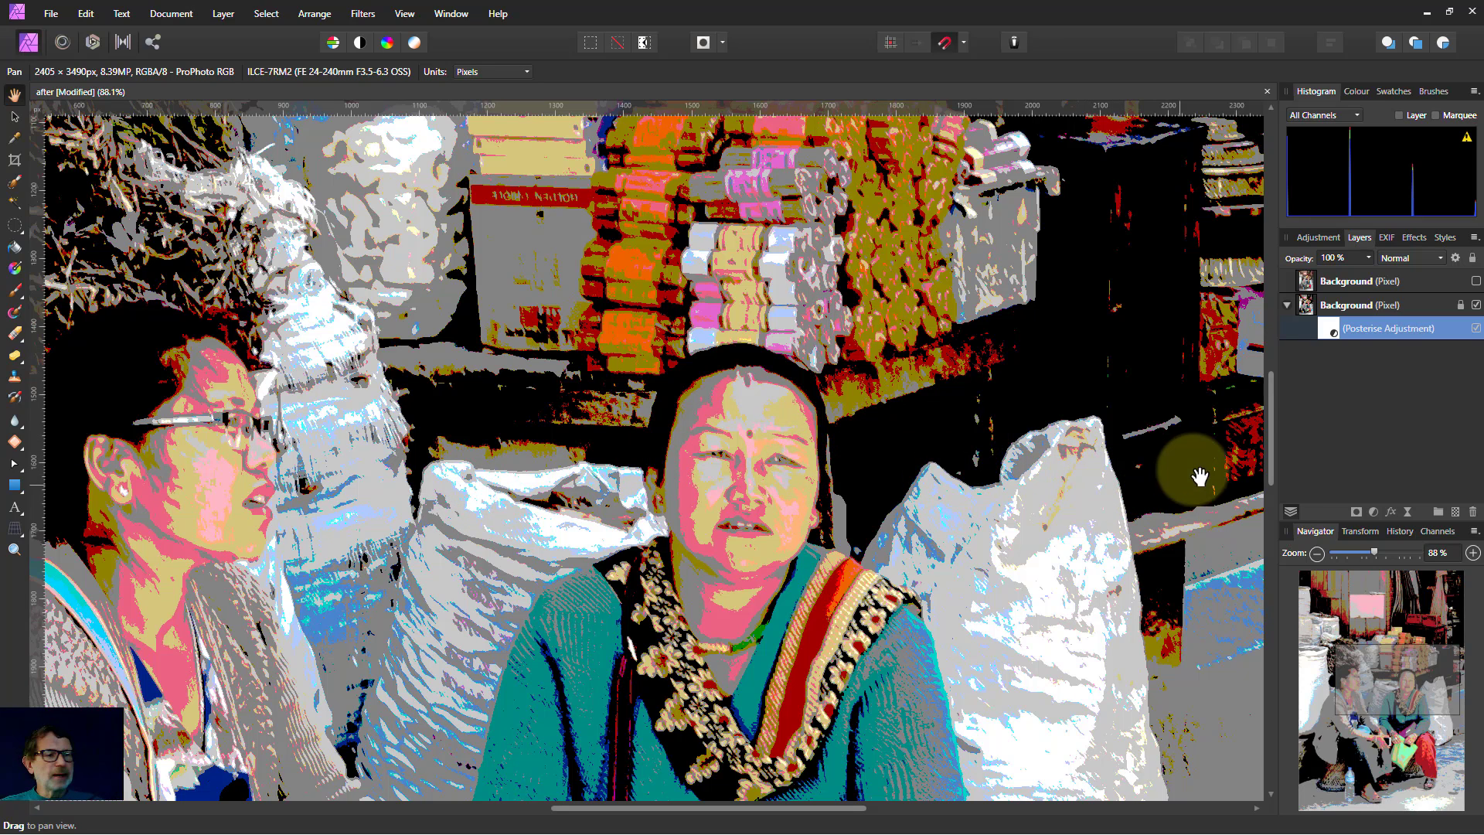
Make the top Background copy visible again and set its blend mode to Colour.
click(1350, 280)
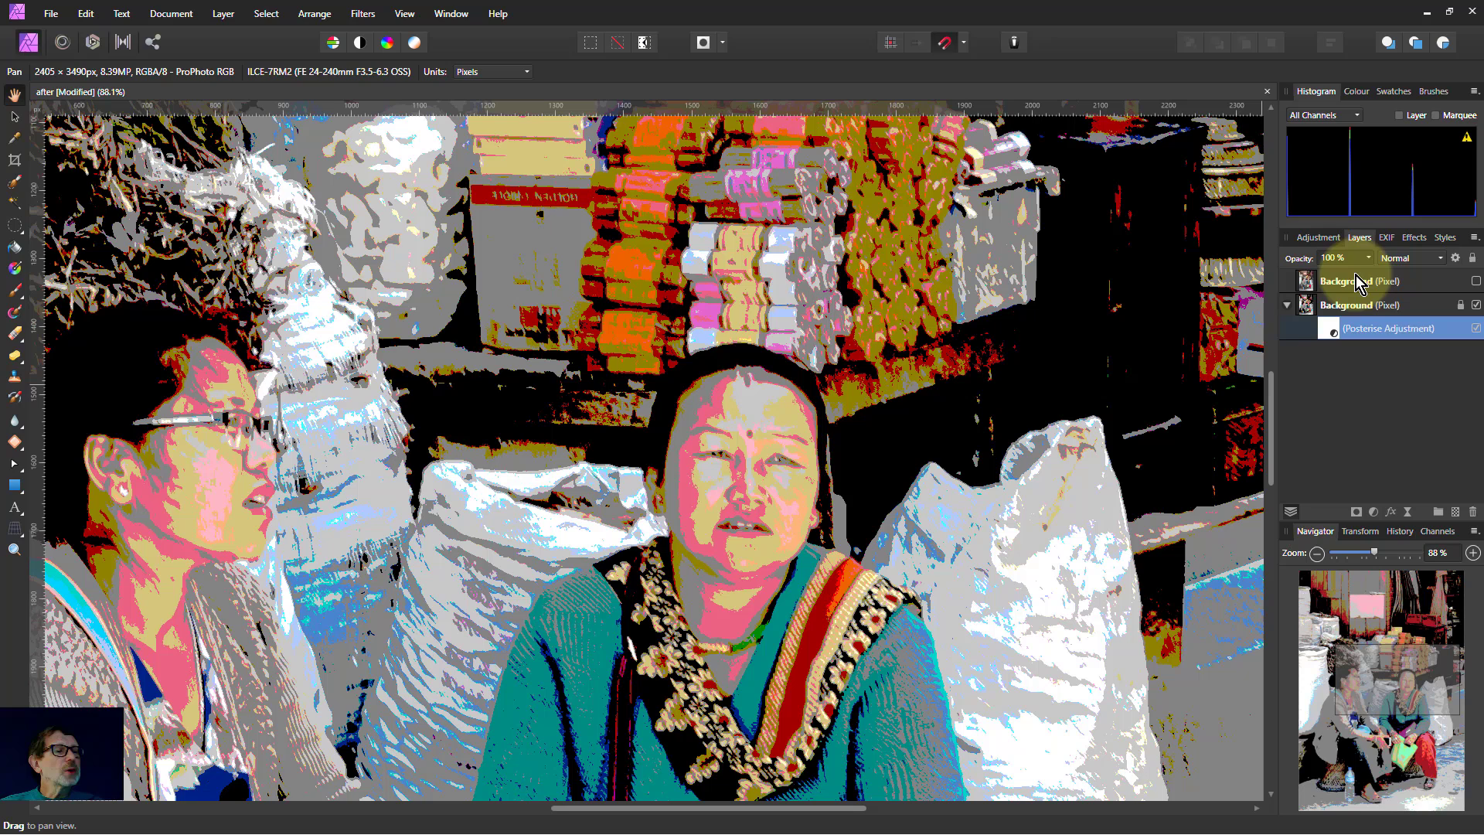
click(1477, 280)
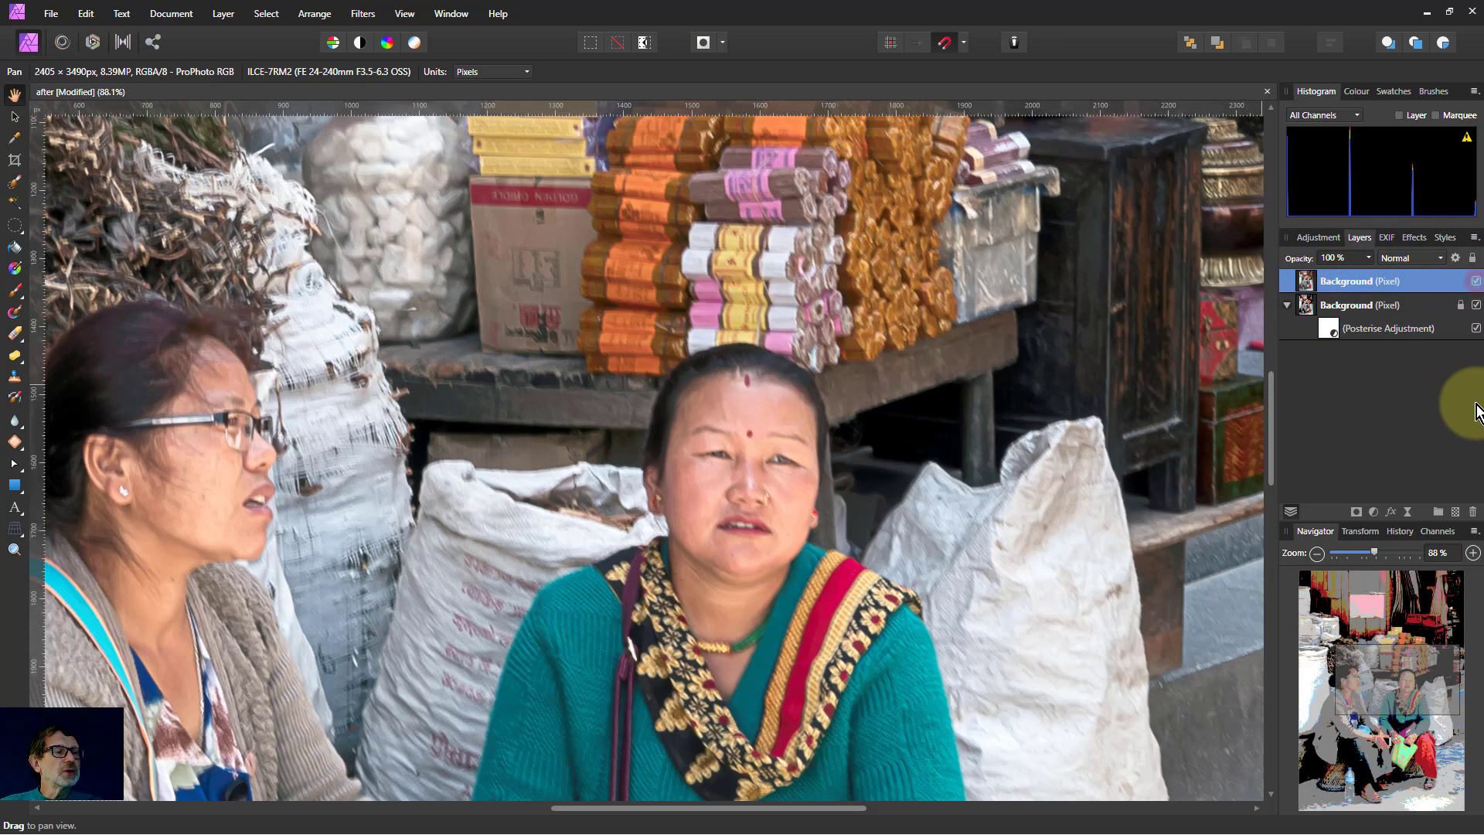
click(1402, 259)
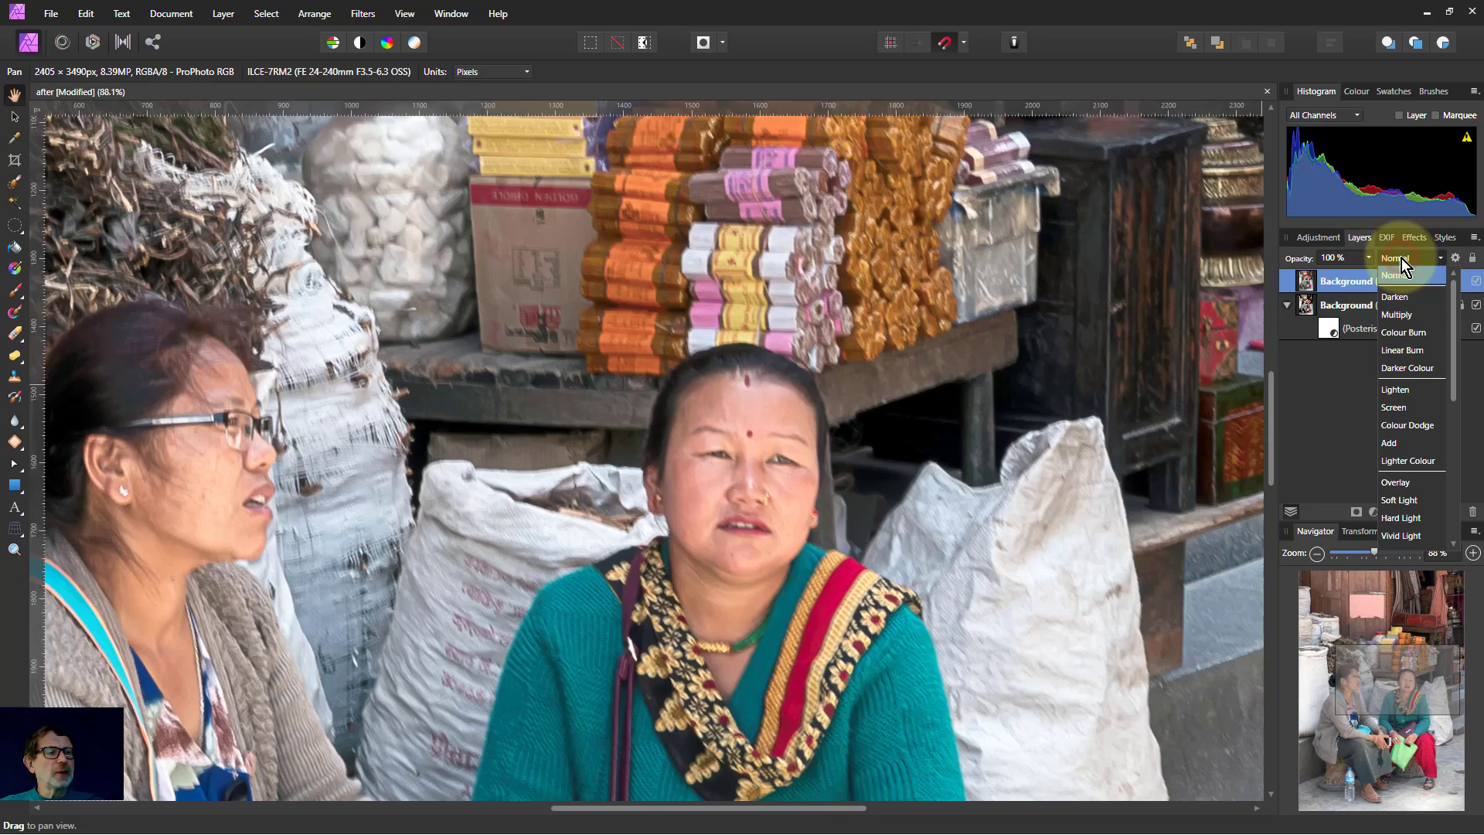
scroll(1408, 433, down, 3)
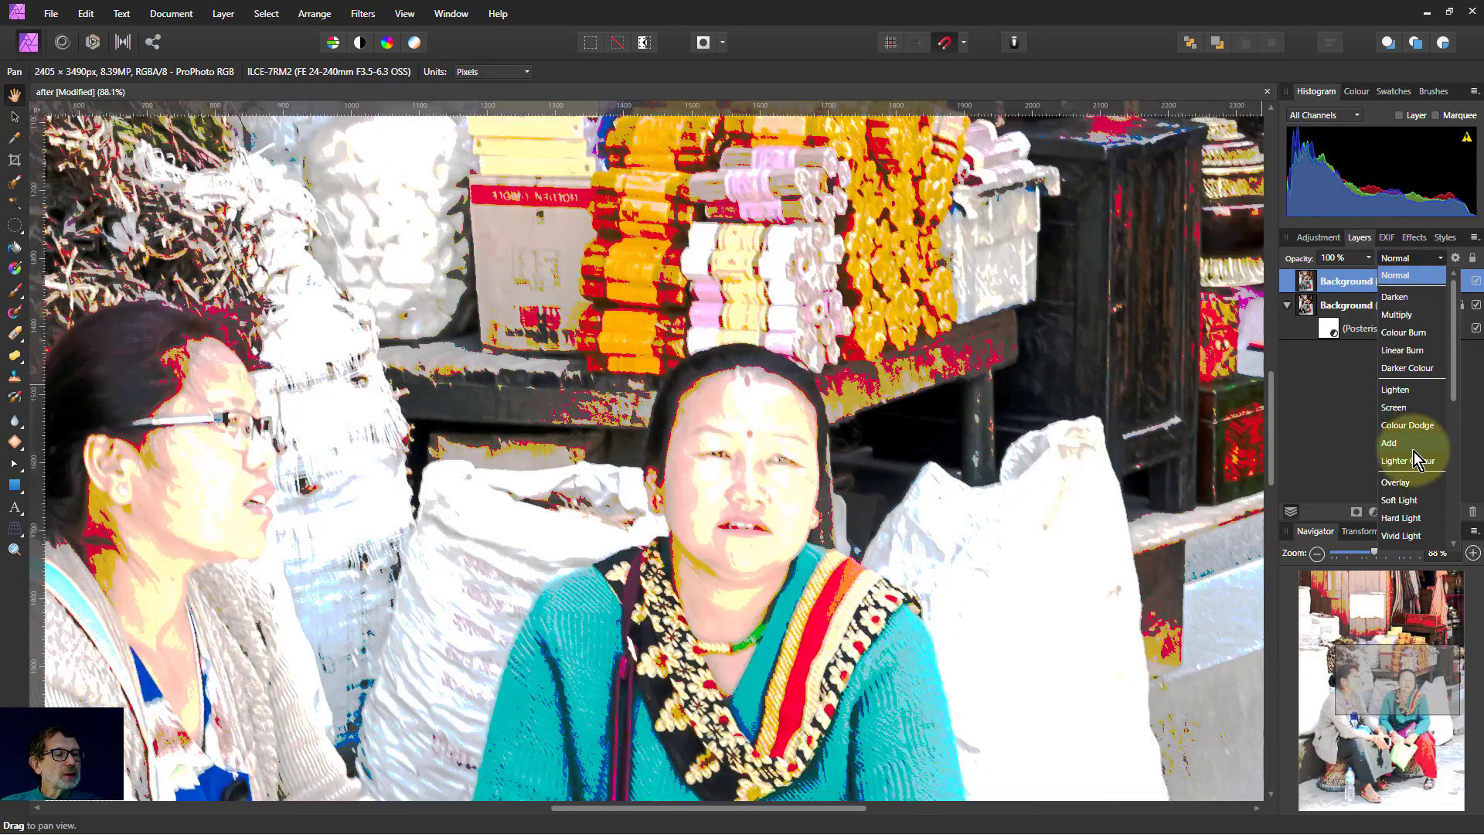
scroll(1403, 433, down, 2)
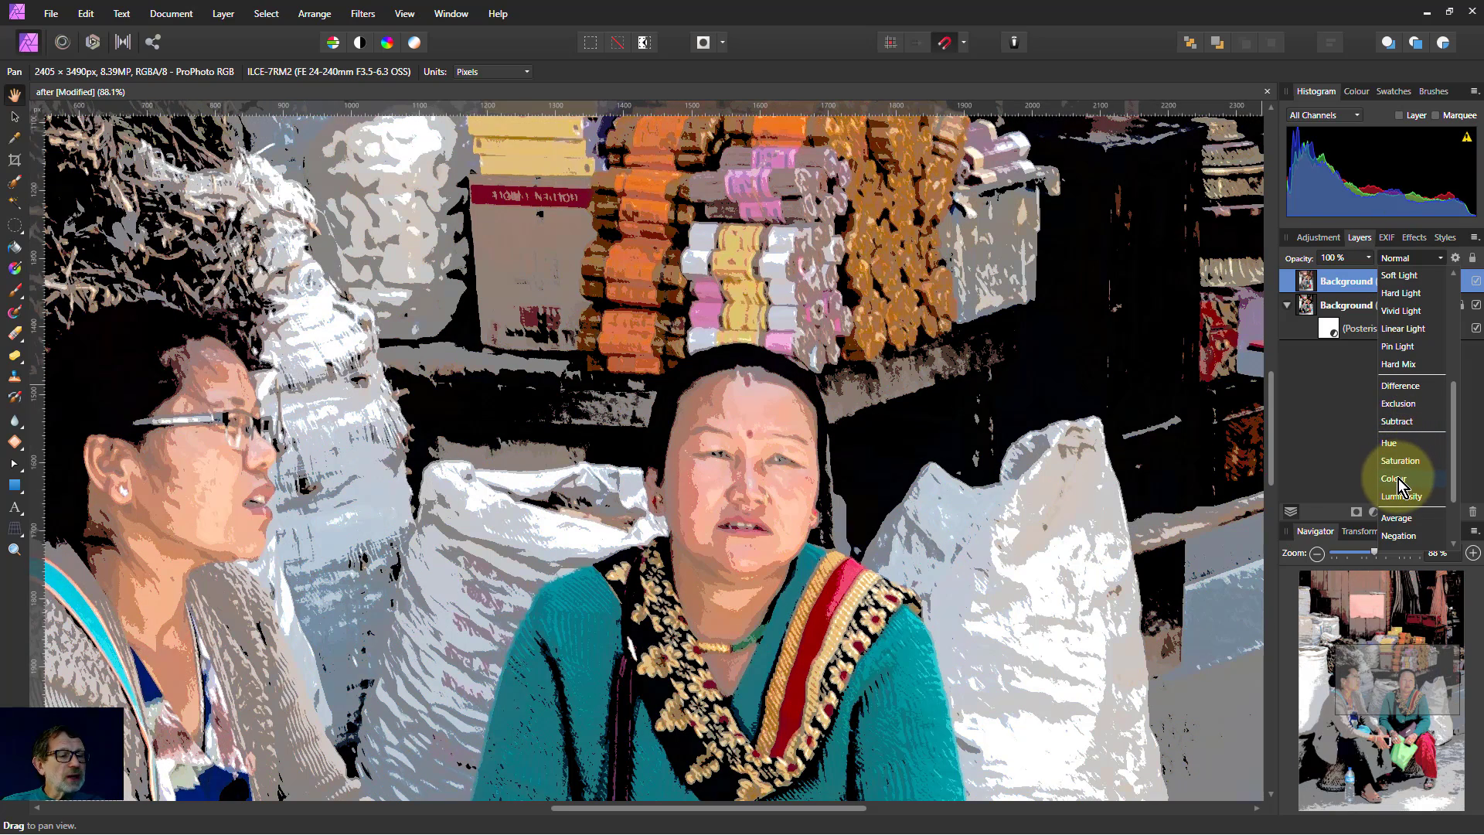
click(1397, 480)
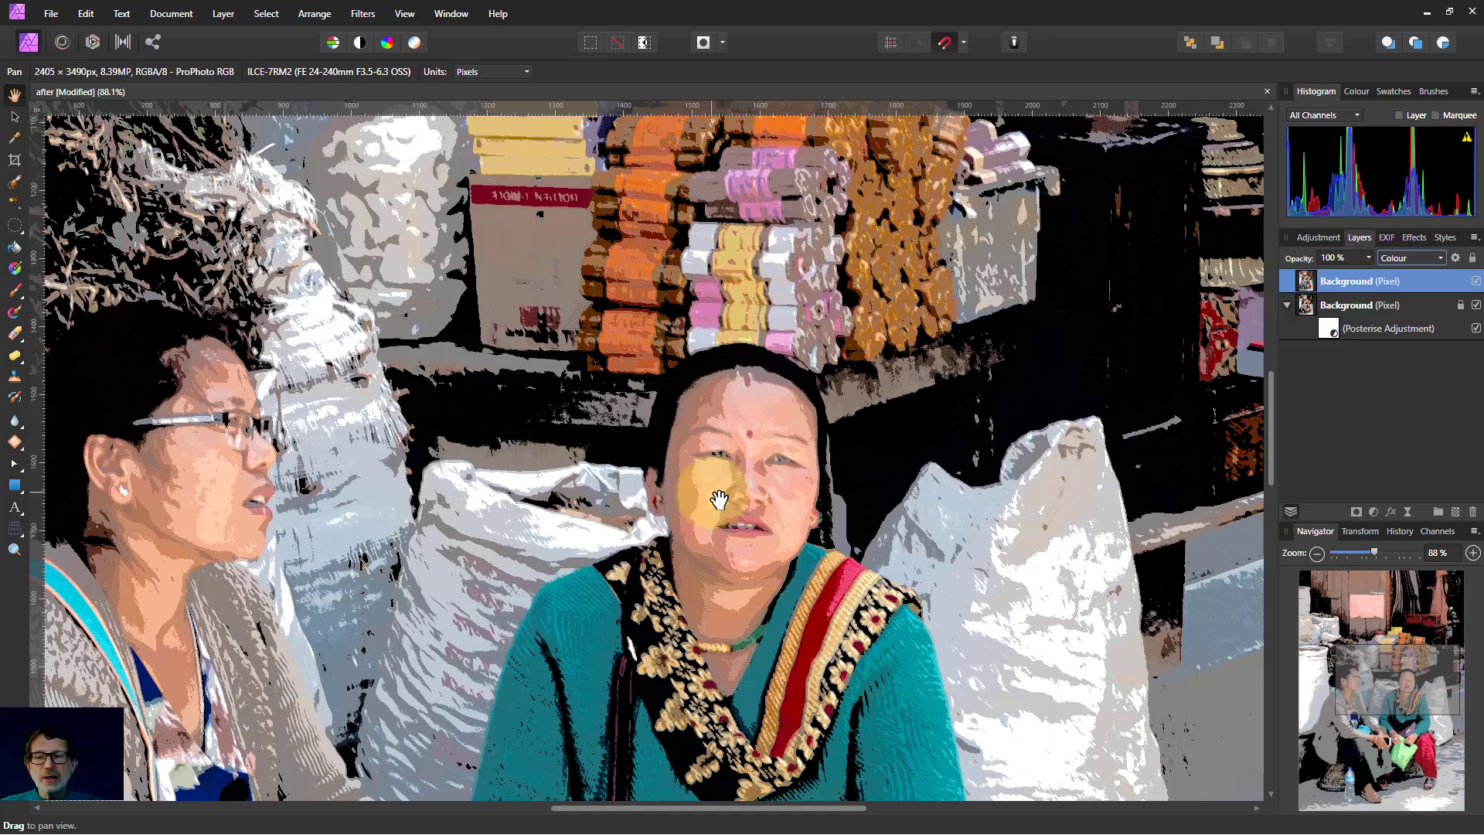
double_click(1328, 328)
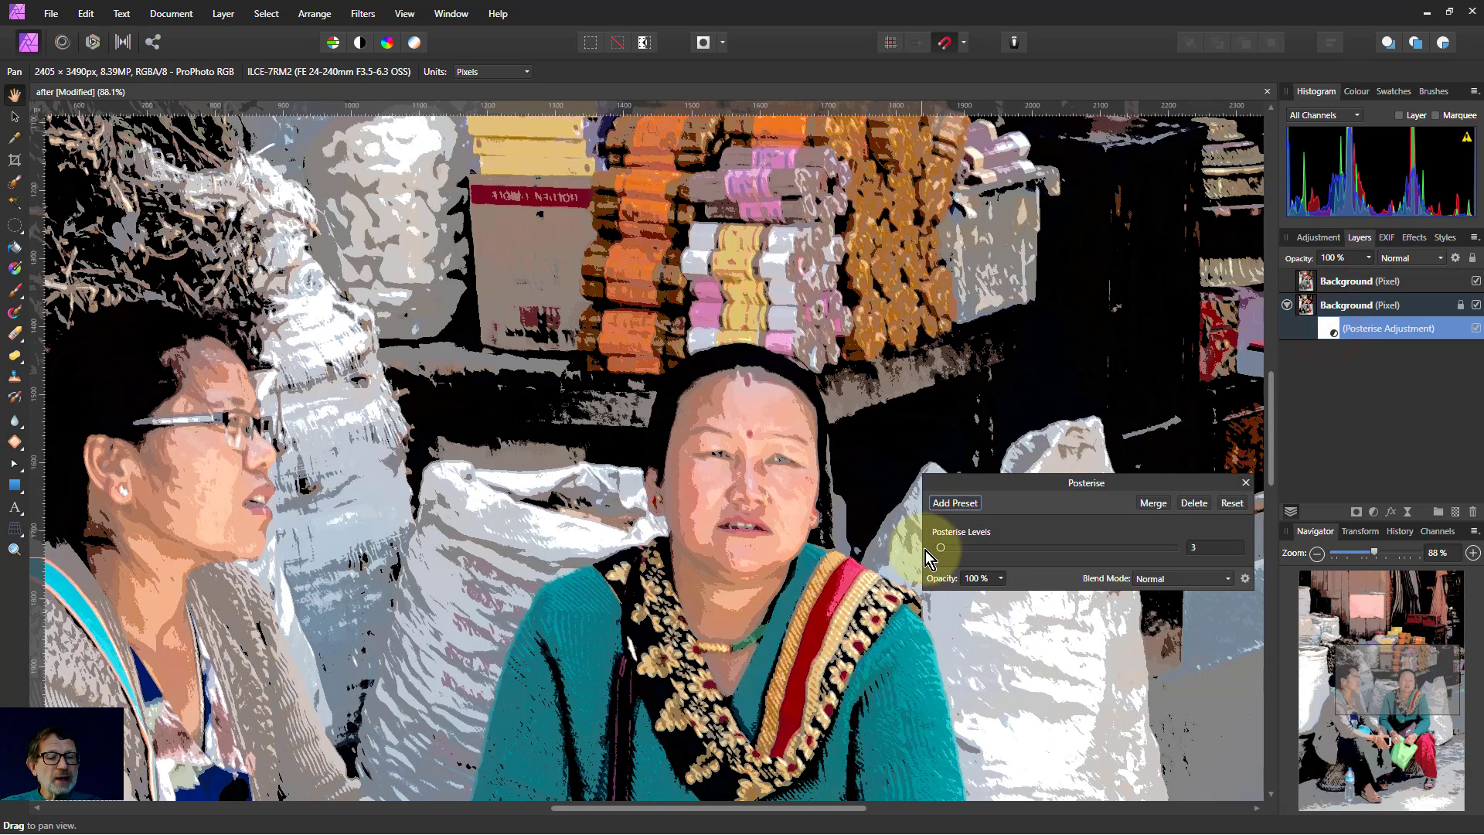
drag(943, 549, 927, 551)
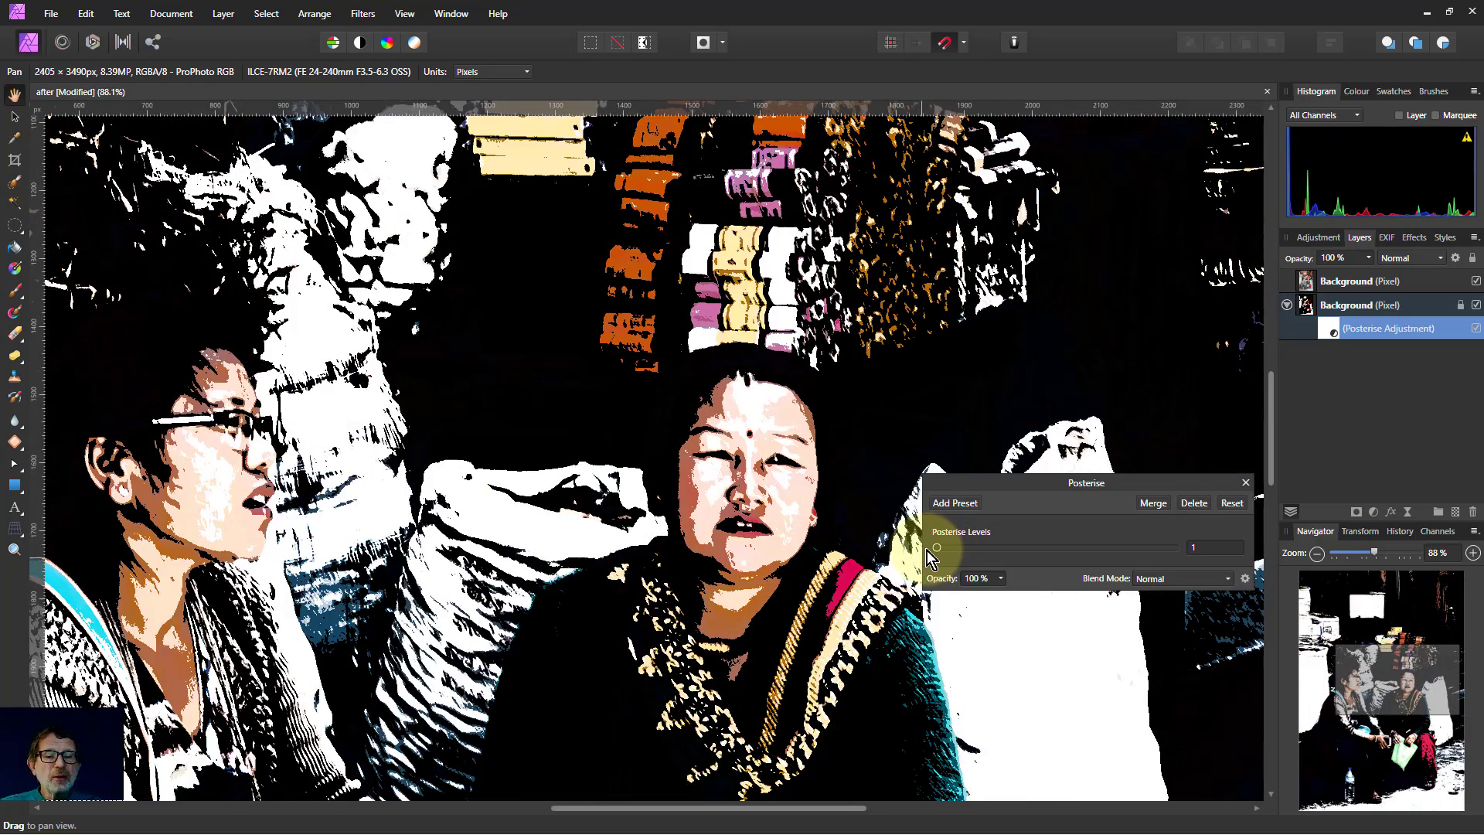
key(ctrl+0)
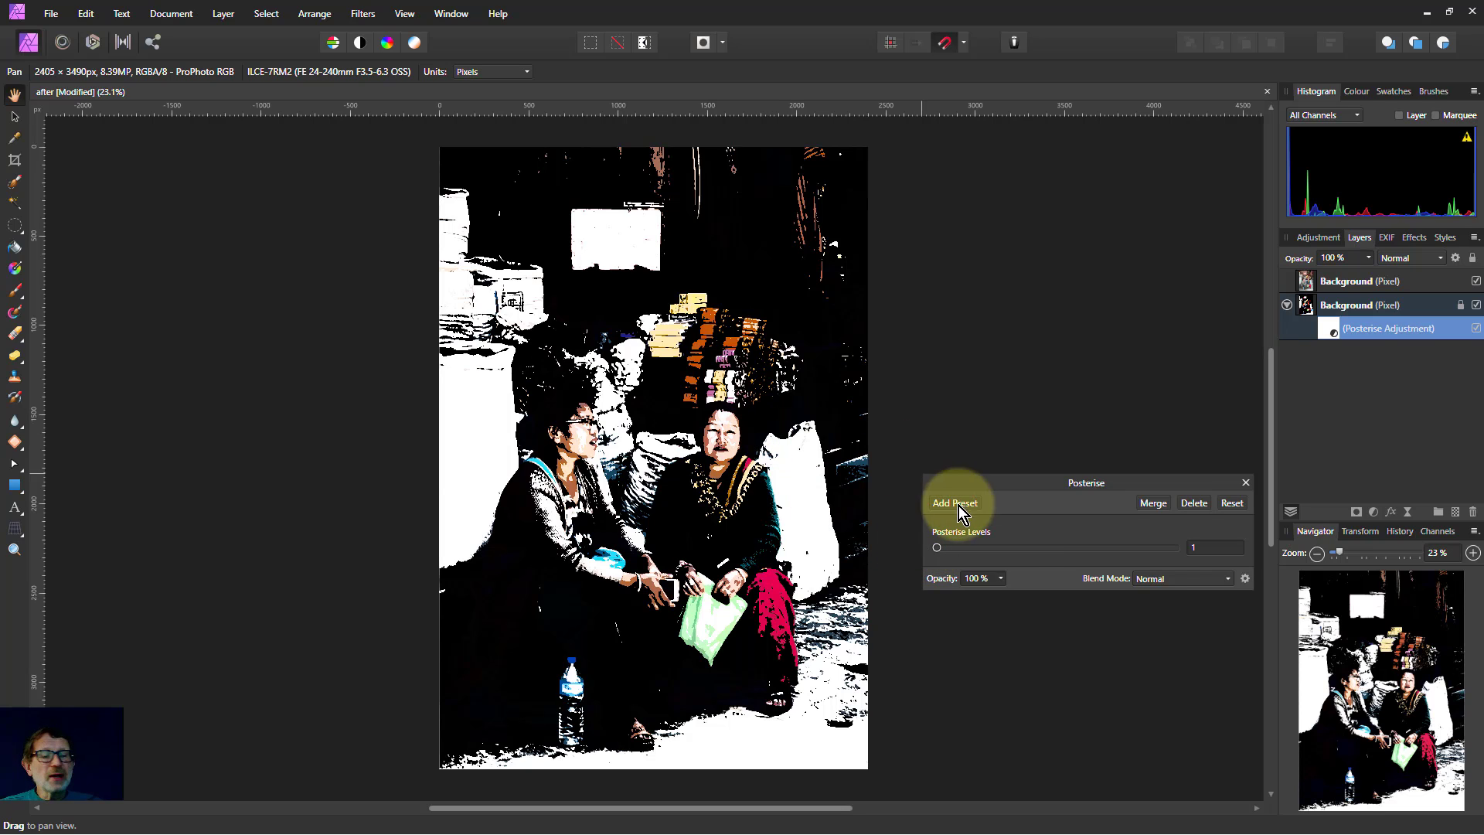
click(1218, 550)
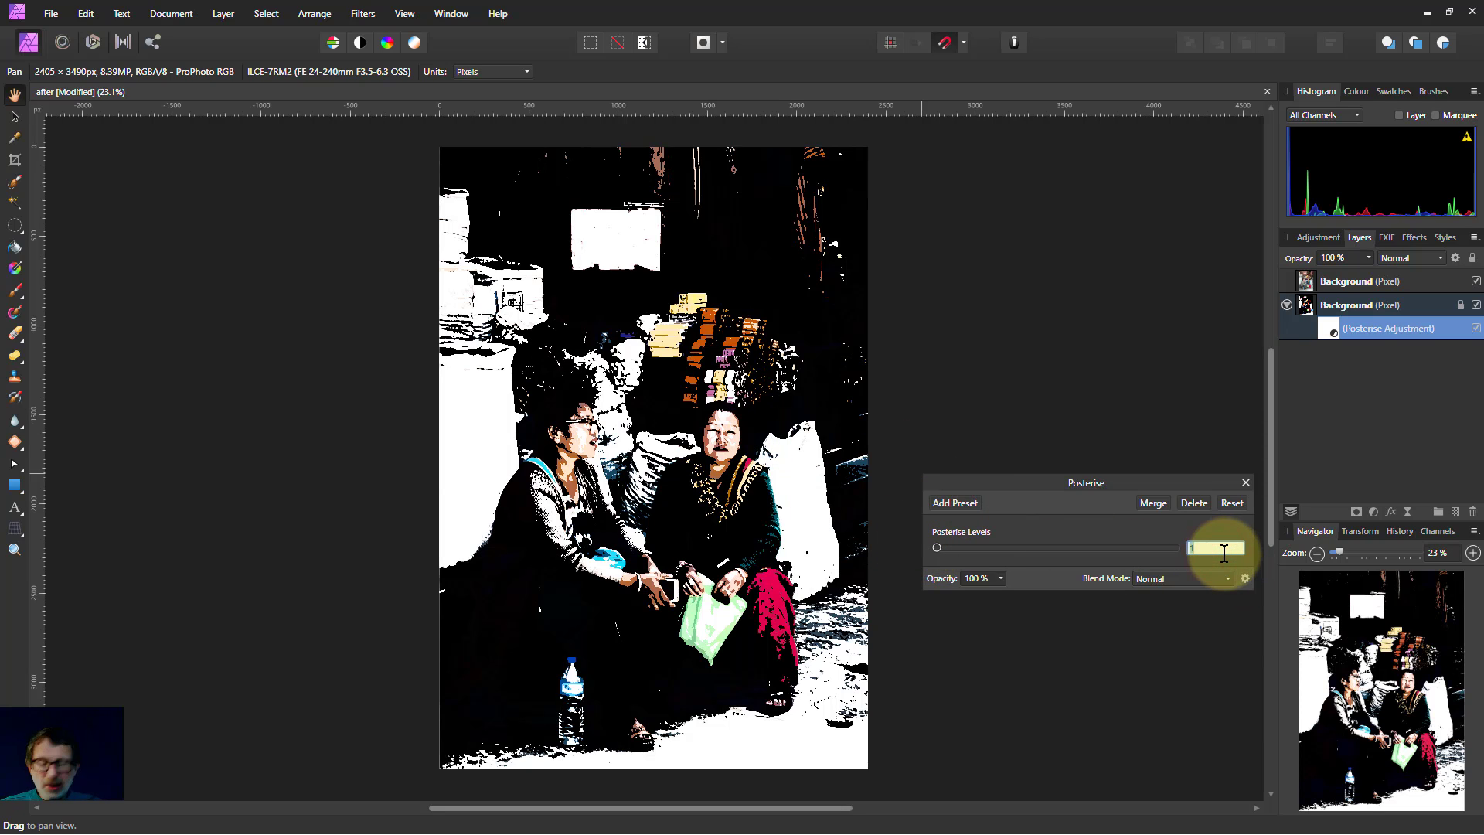
text(3)
key(Return)
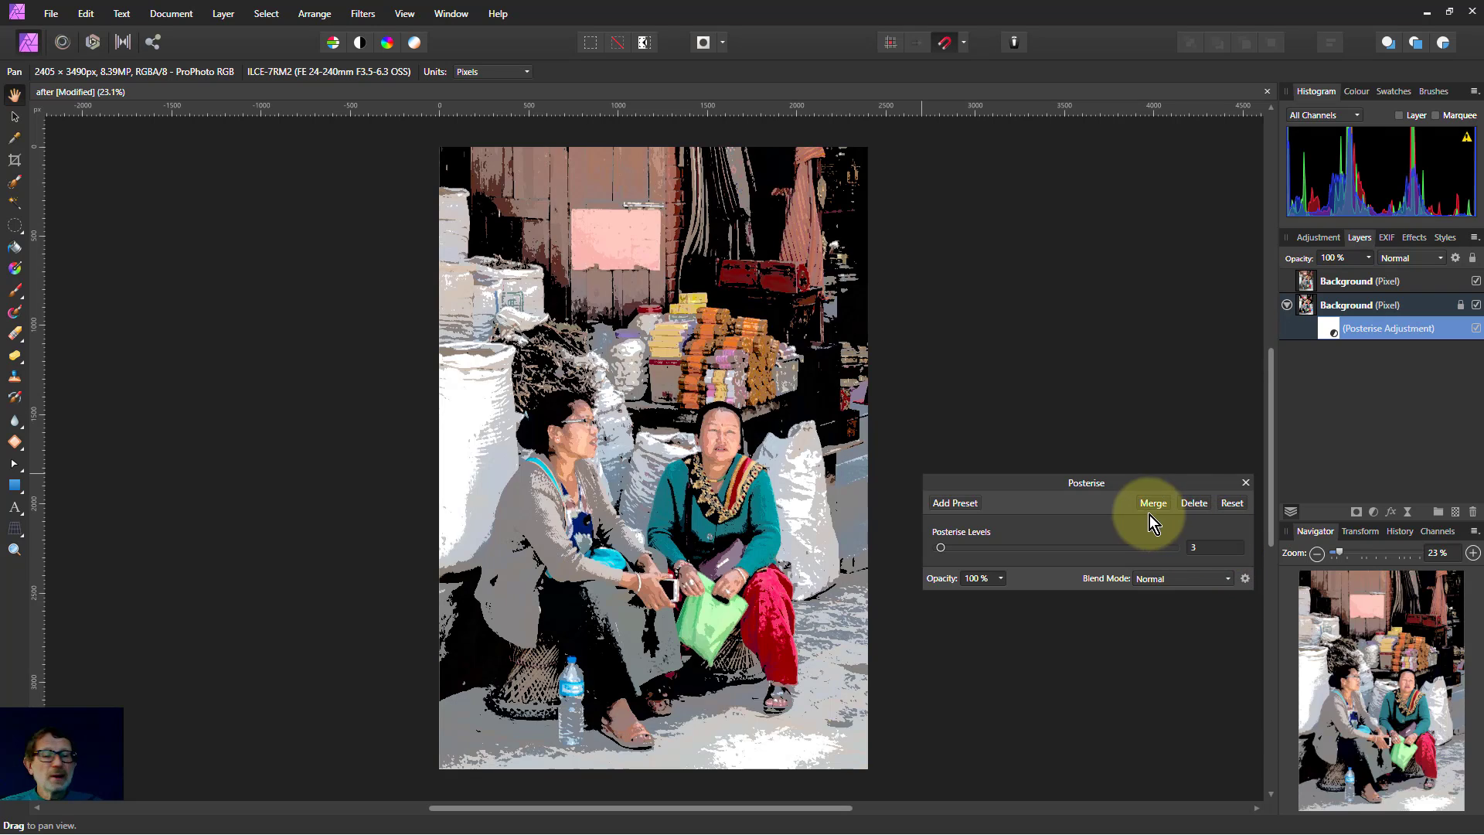
click(1245, 483)
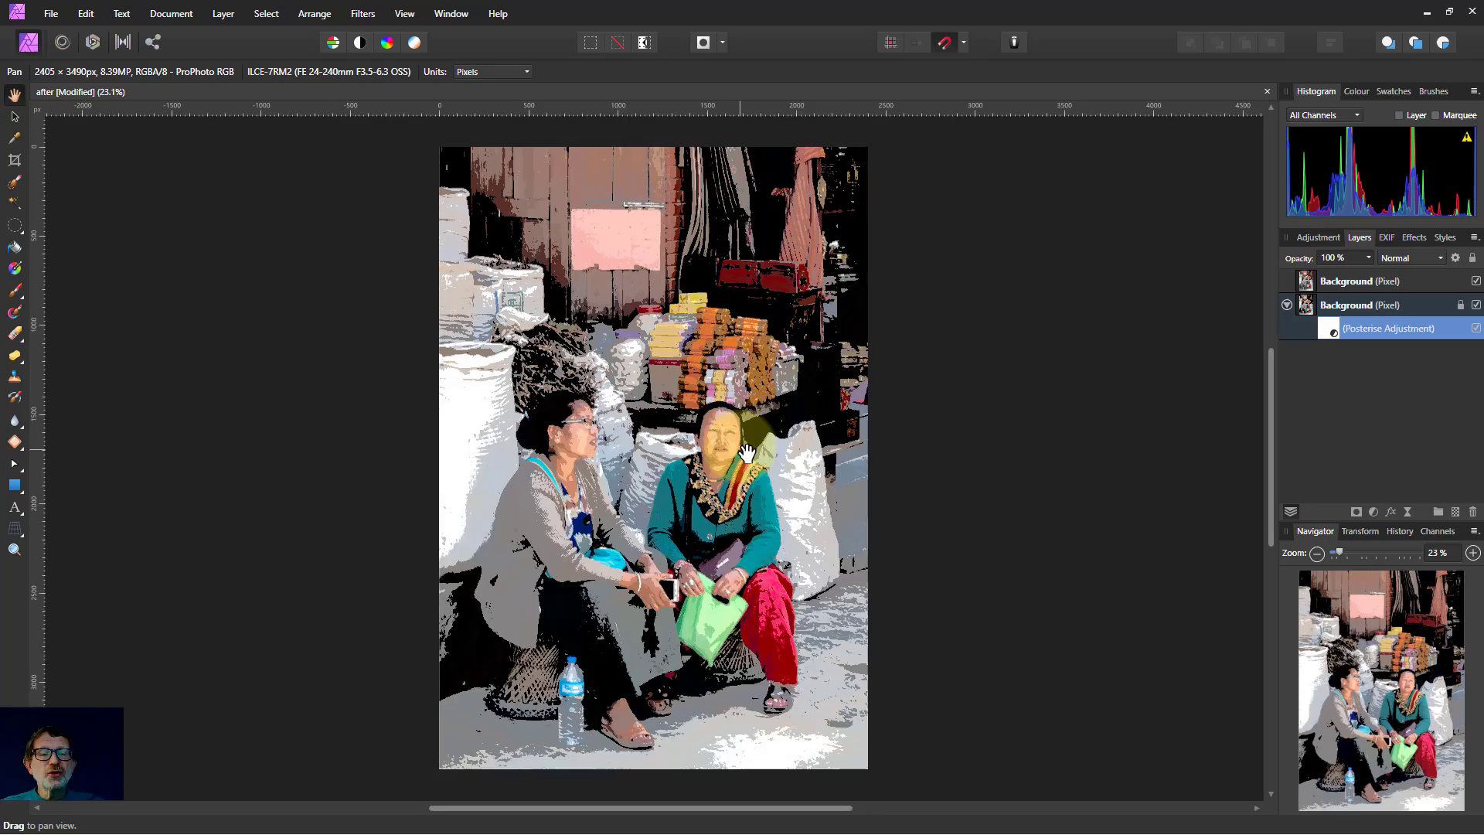
scroll(738, 438, up, 1)
scroll(738, 439, up, 7)
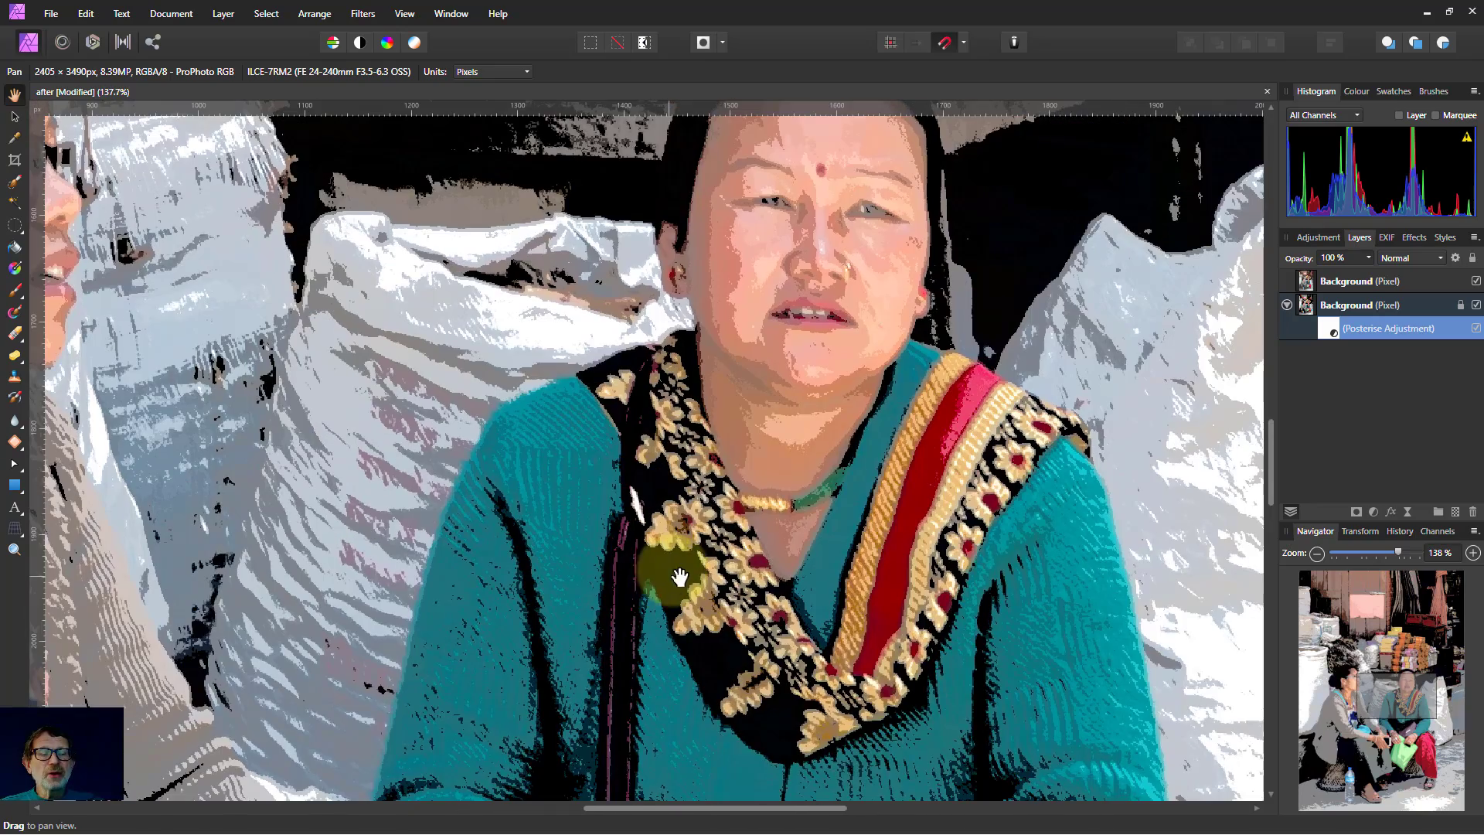
scroll(833, 441, up, 3)
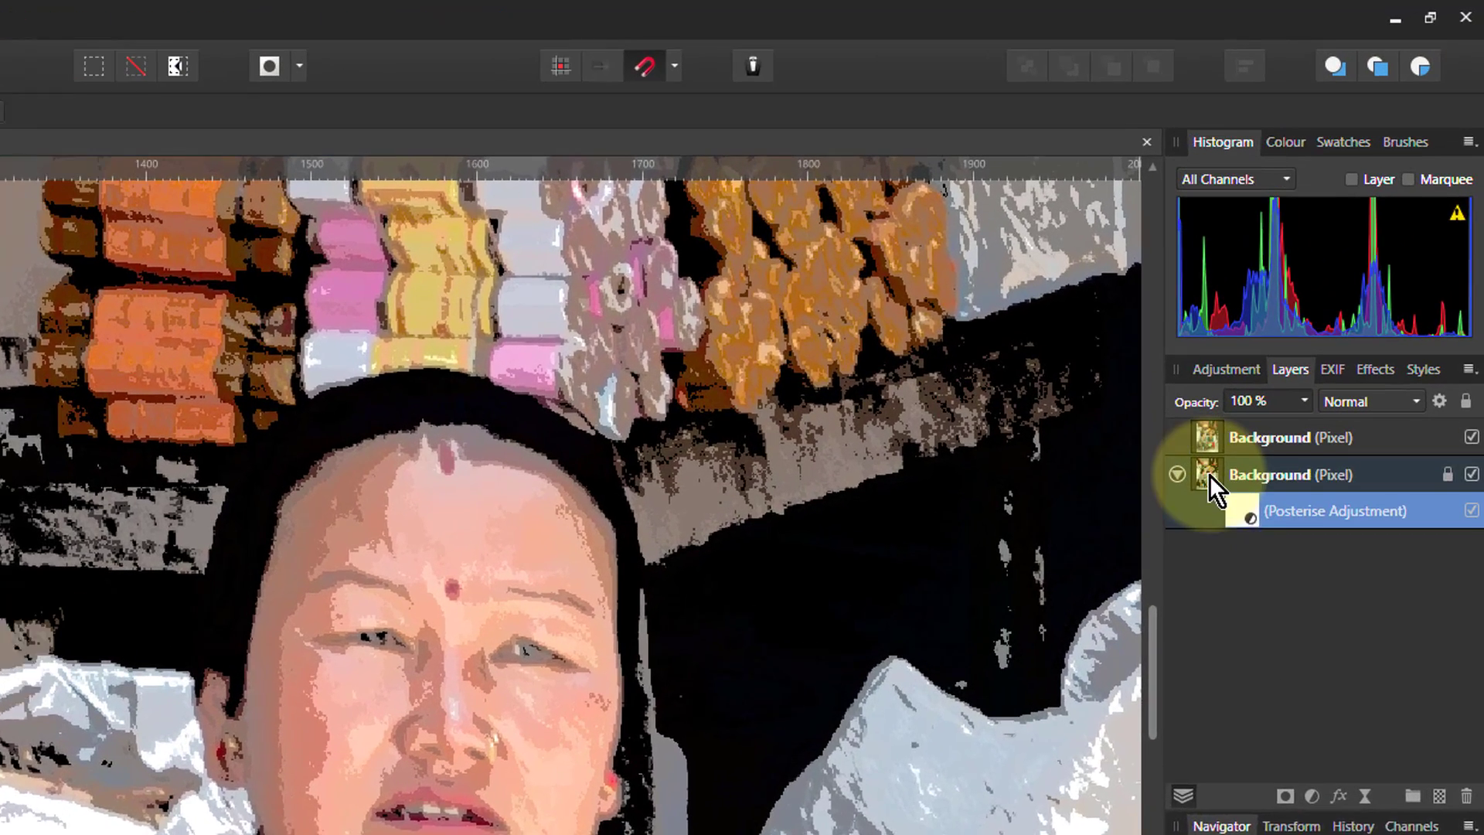
Duplicate the posterised Background layer and apply Filters > Detect > Detect Edges to the copy.
click(1209, 475)
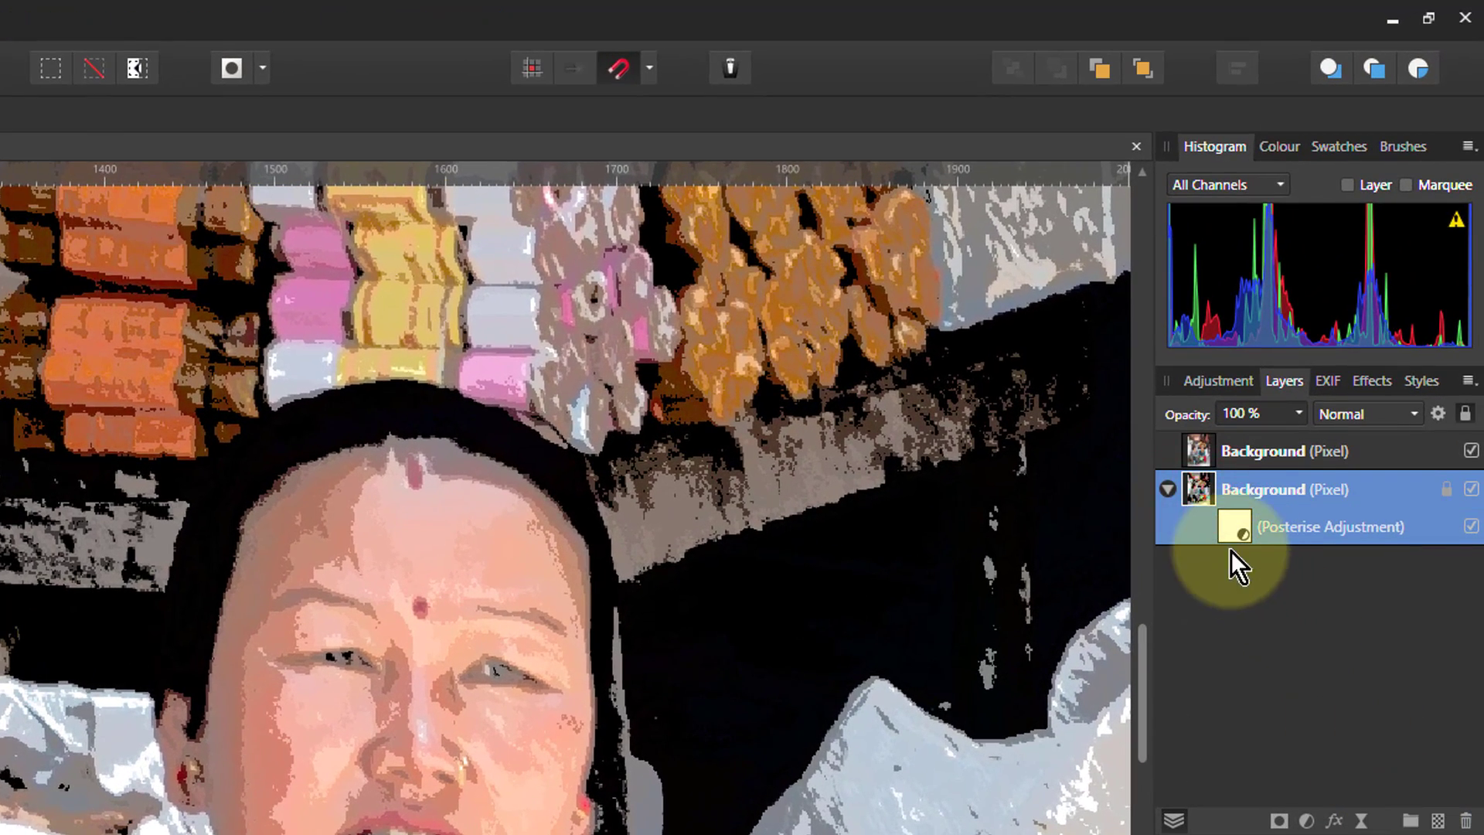
key(ctrl+j)
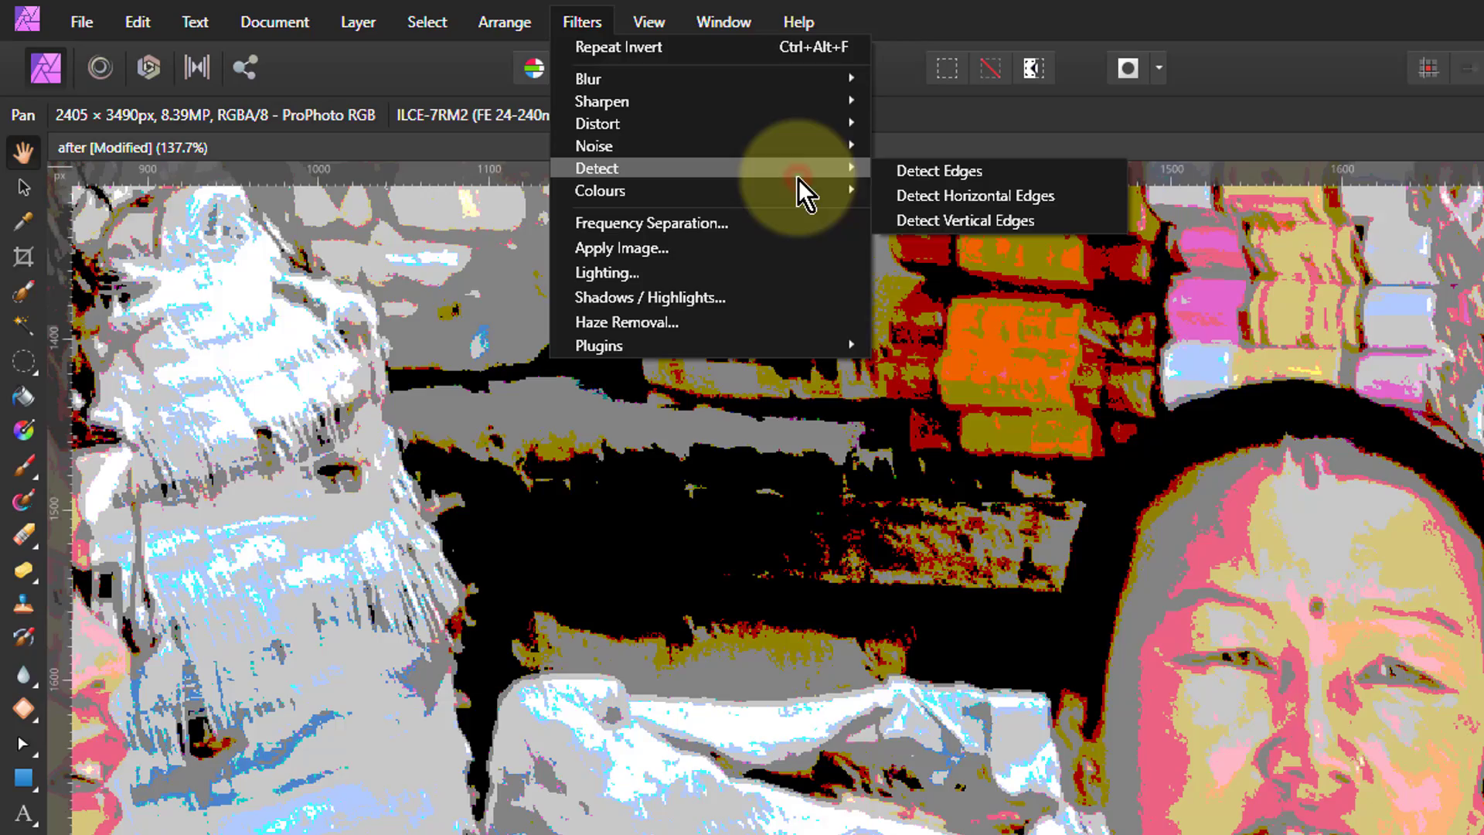
click(937, 179)
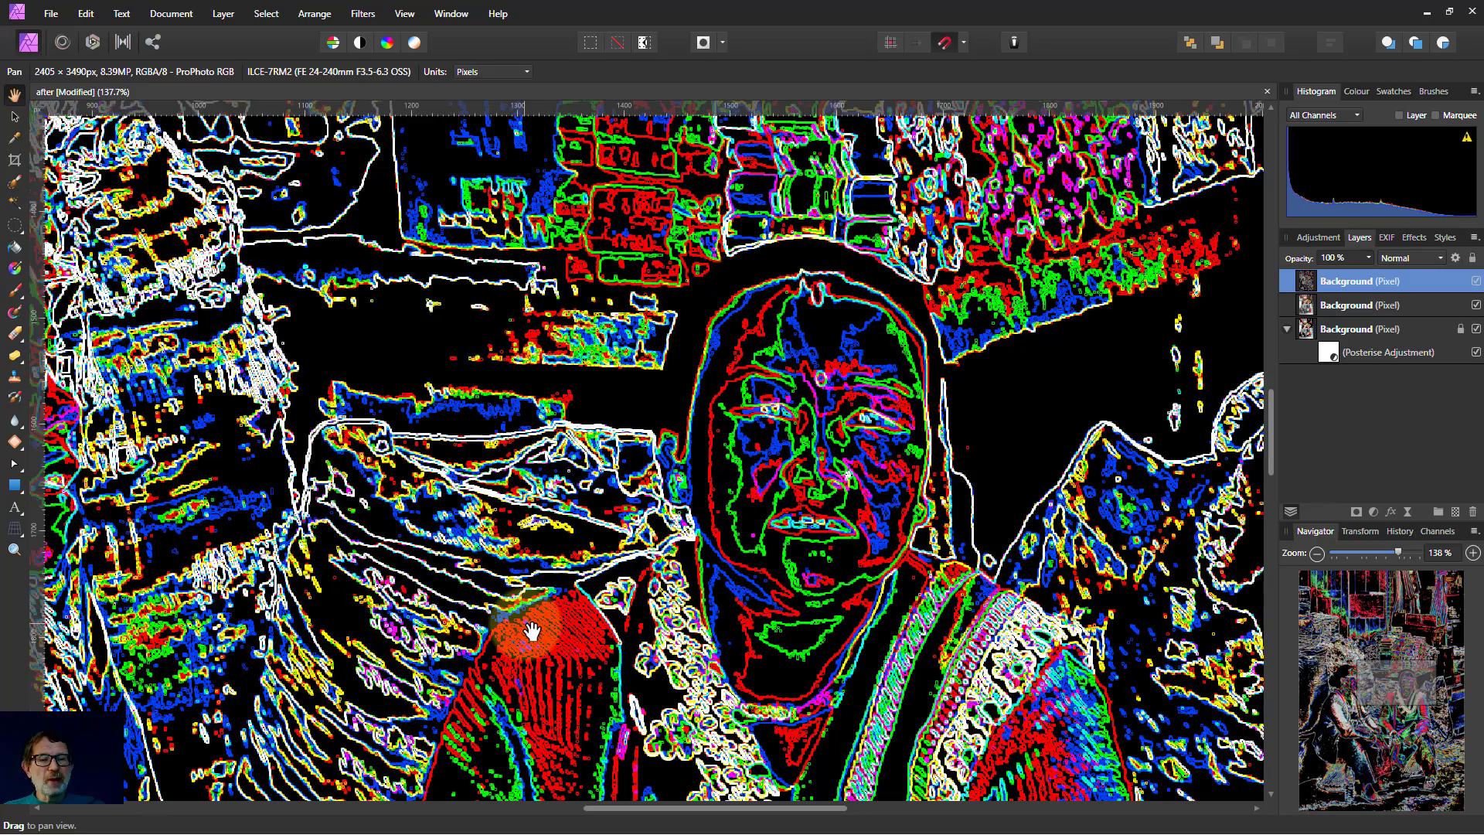
Invert the edge-detected layer with Ctrl+I so the outlines sit on white.
key(ctrl+i)
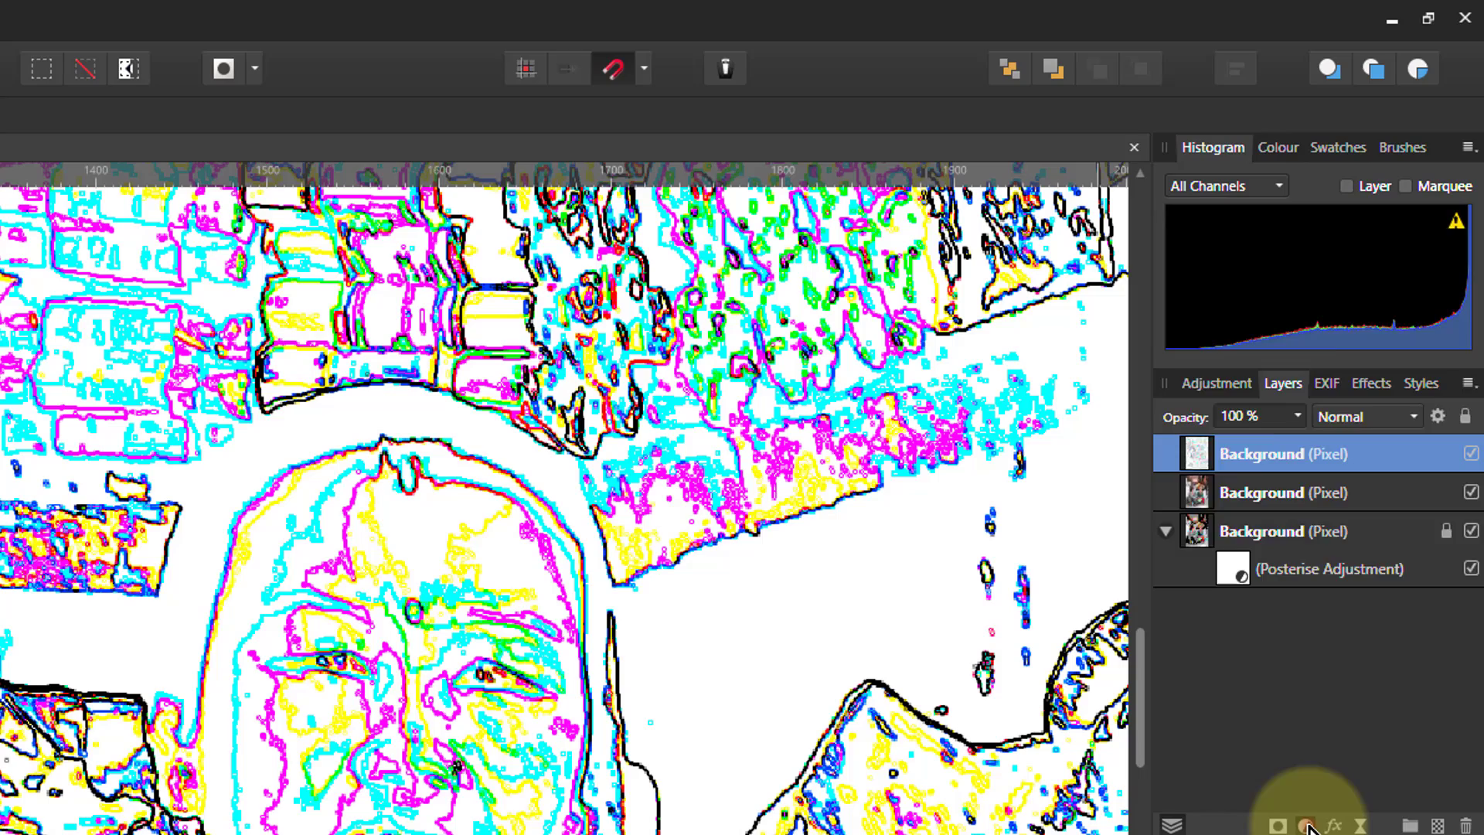
Add a Channel Mixer adjustment with Grey output to the edge layer, turning the outlines grey.
click(1306, 825)
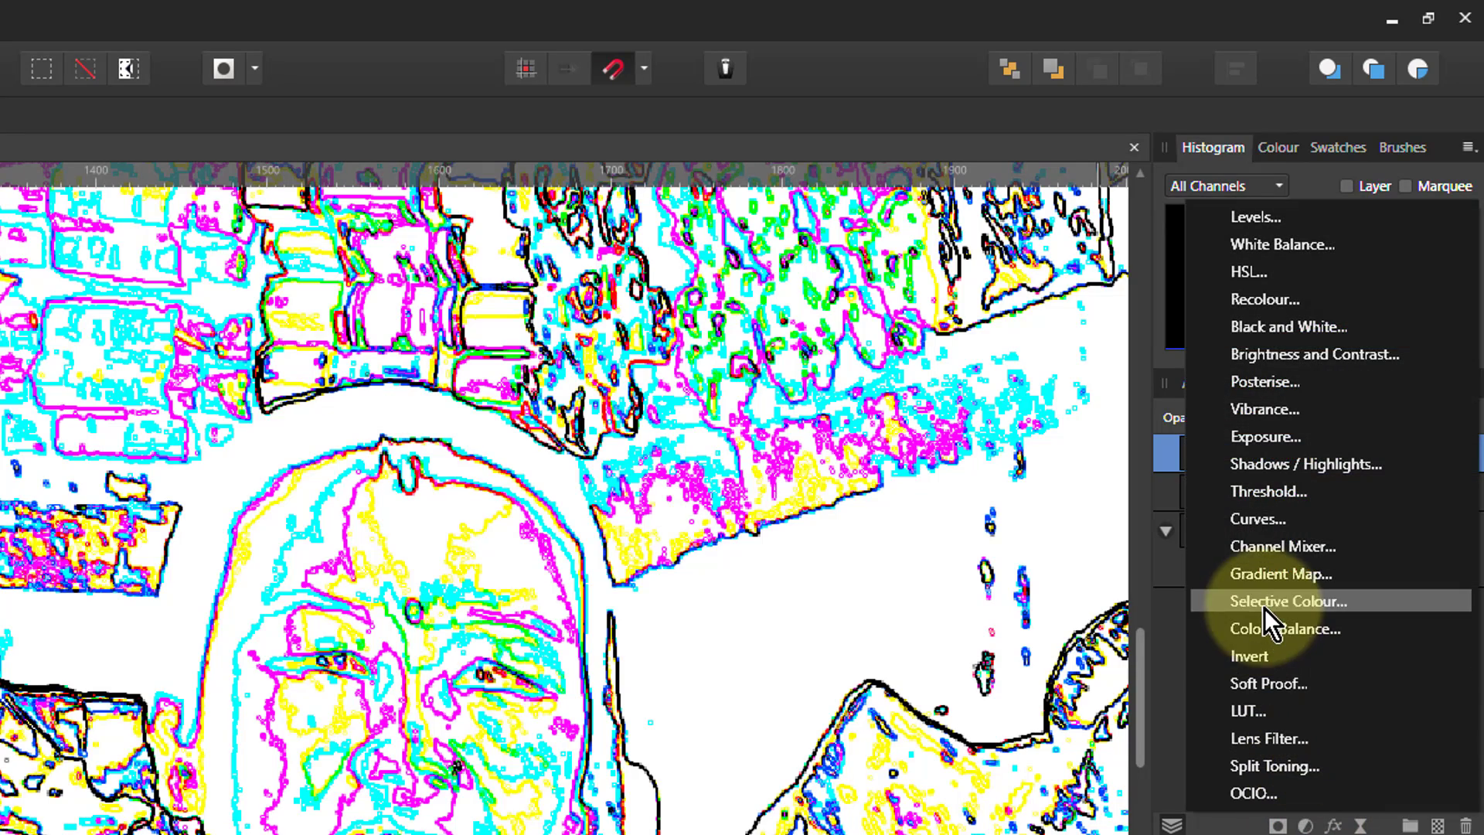
click(1263, 545)
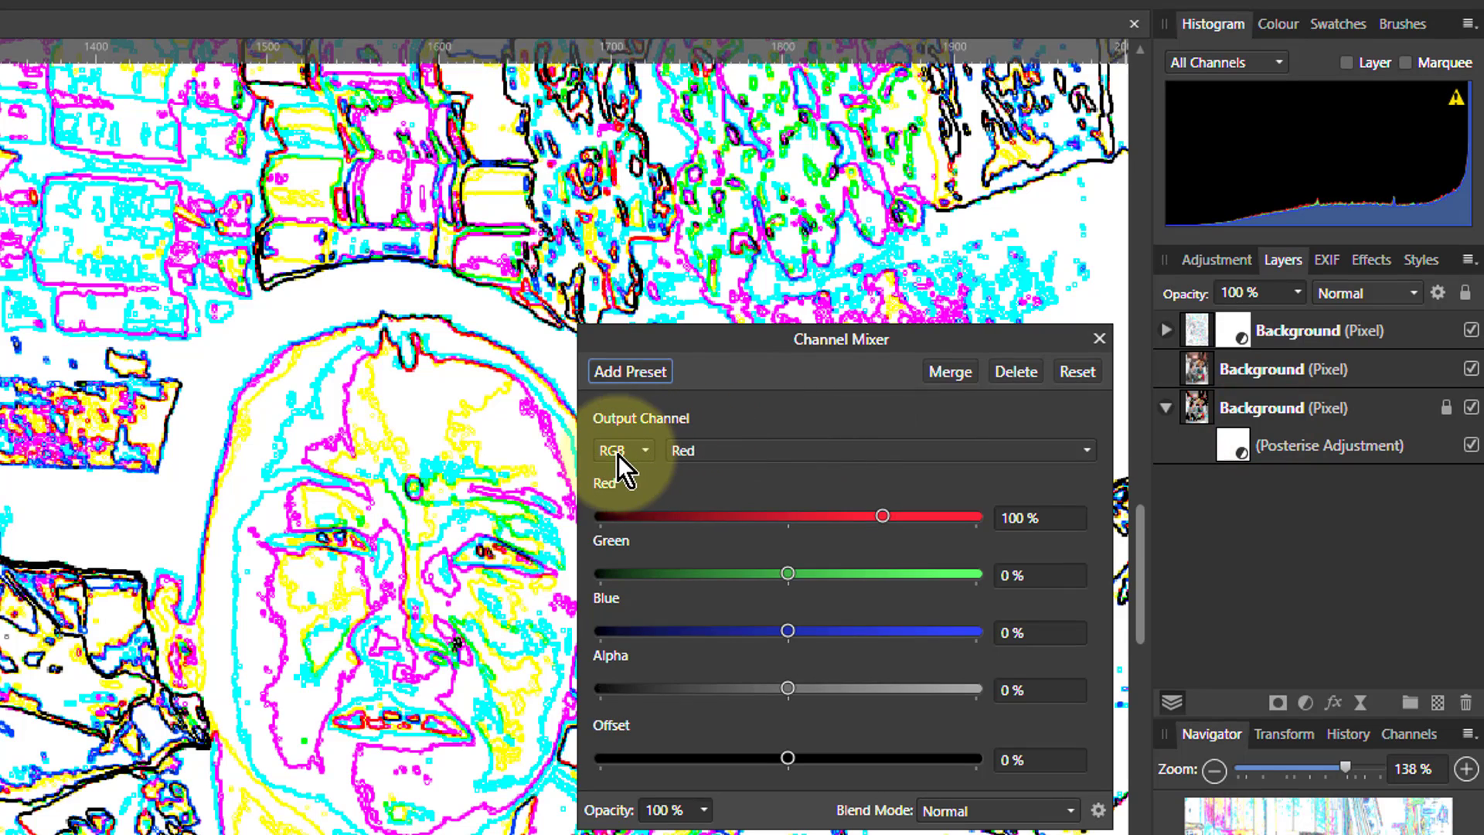
click(613, 456)
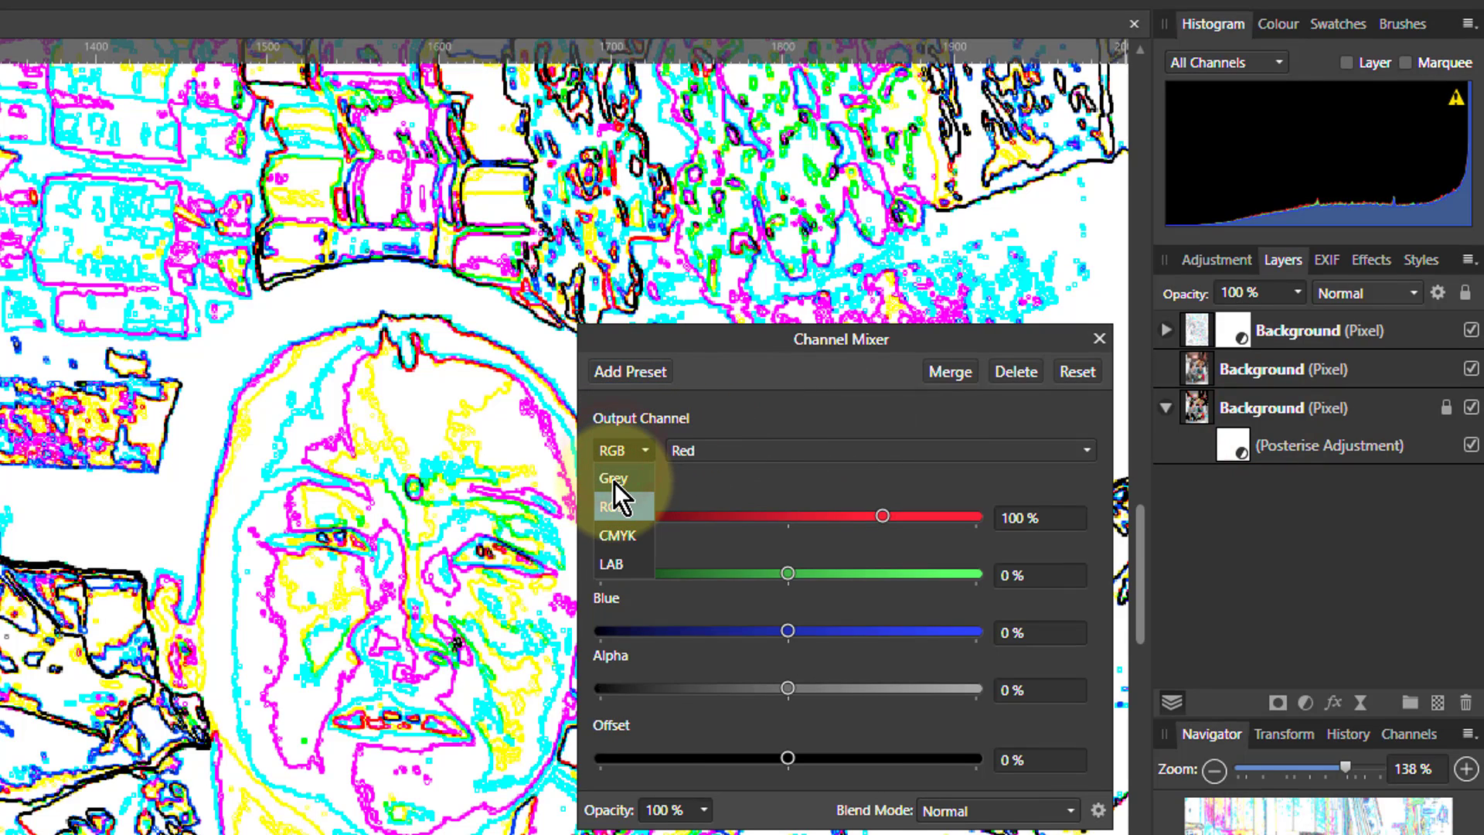
click(614, 482)
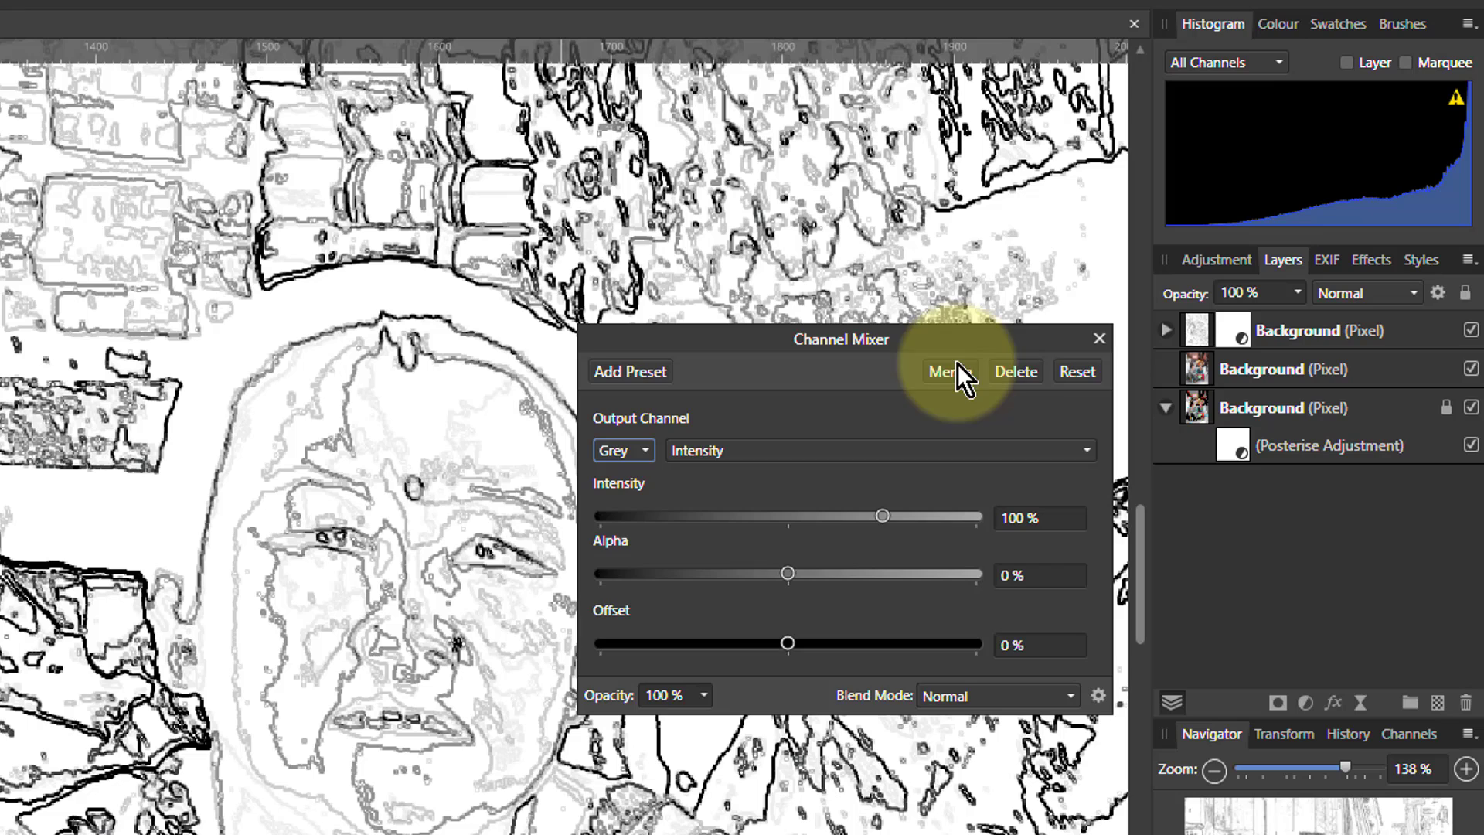
click(1098, 339)
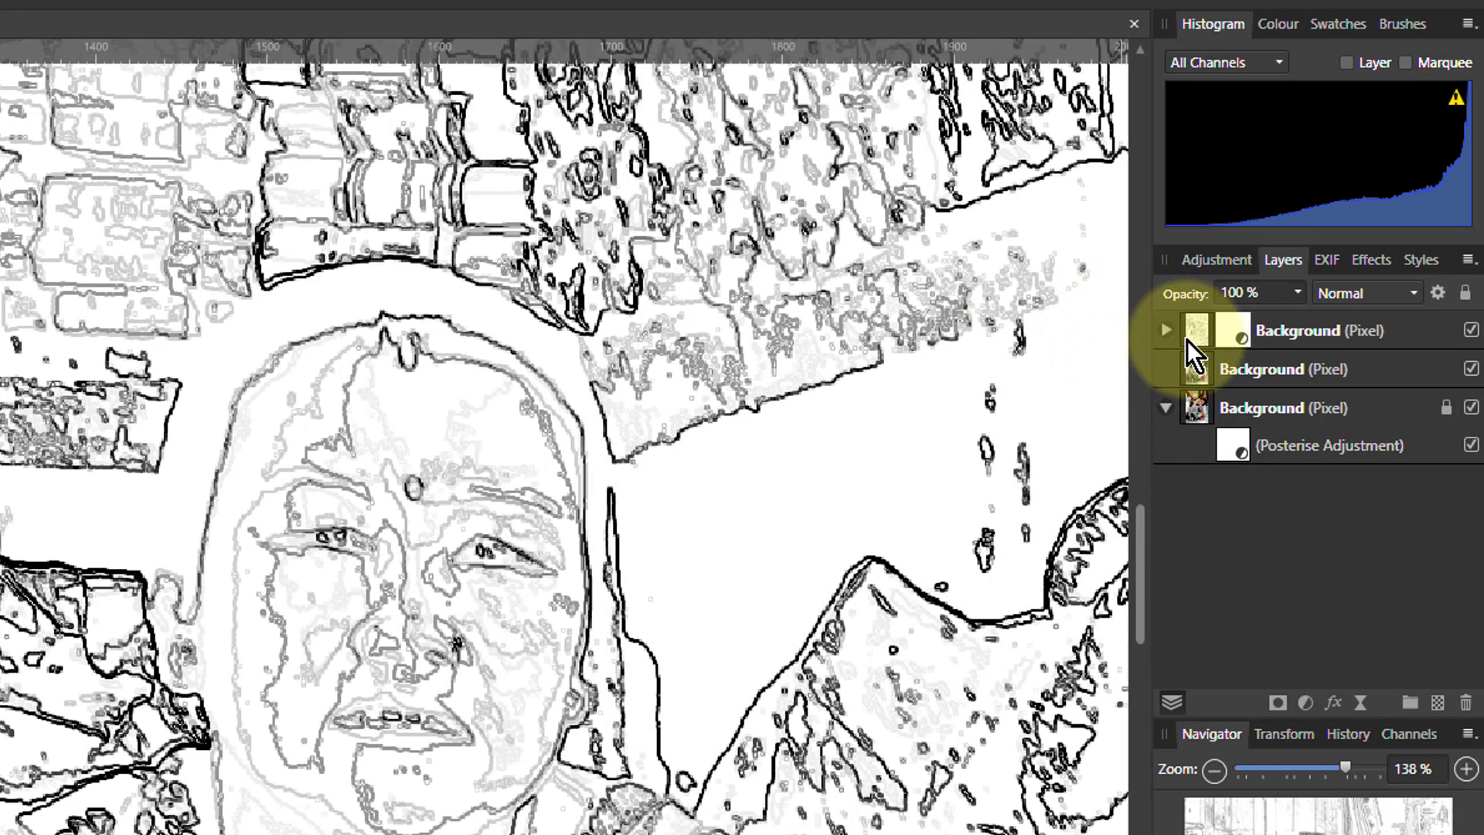
click(1190, 333)
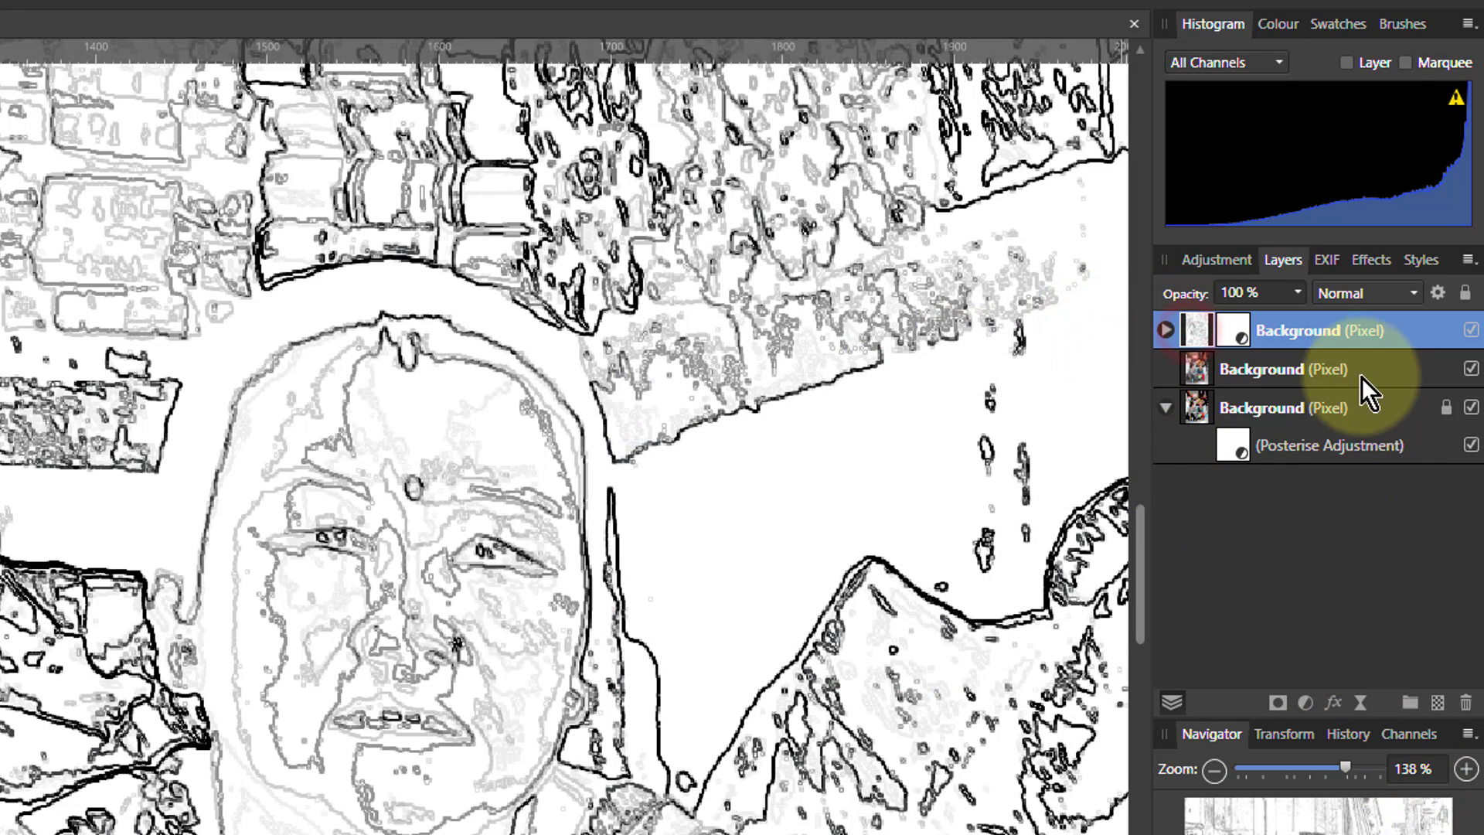
Set the outline layer to Multiply at 54% opacity, then hide the top two layers.
click(1348, 294)
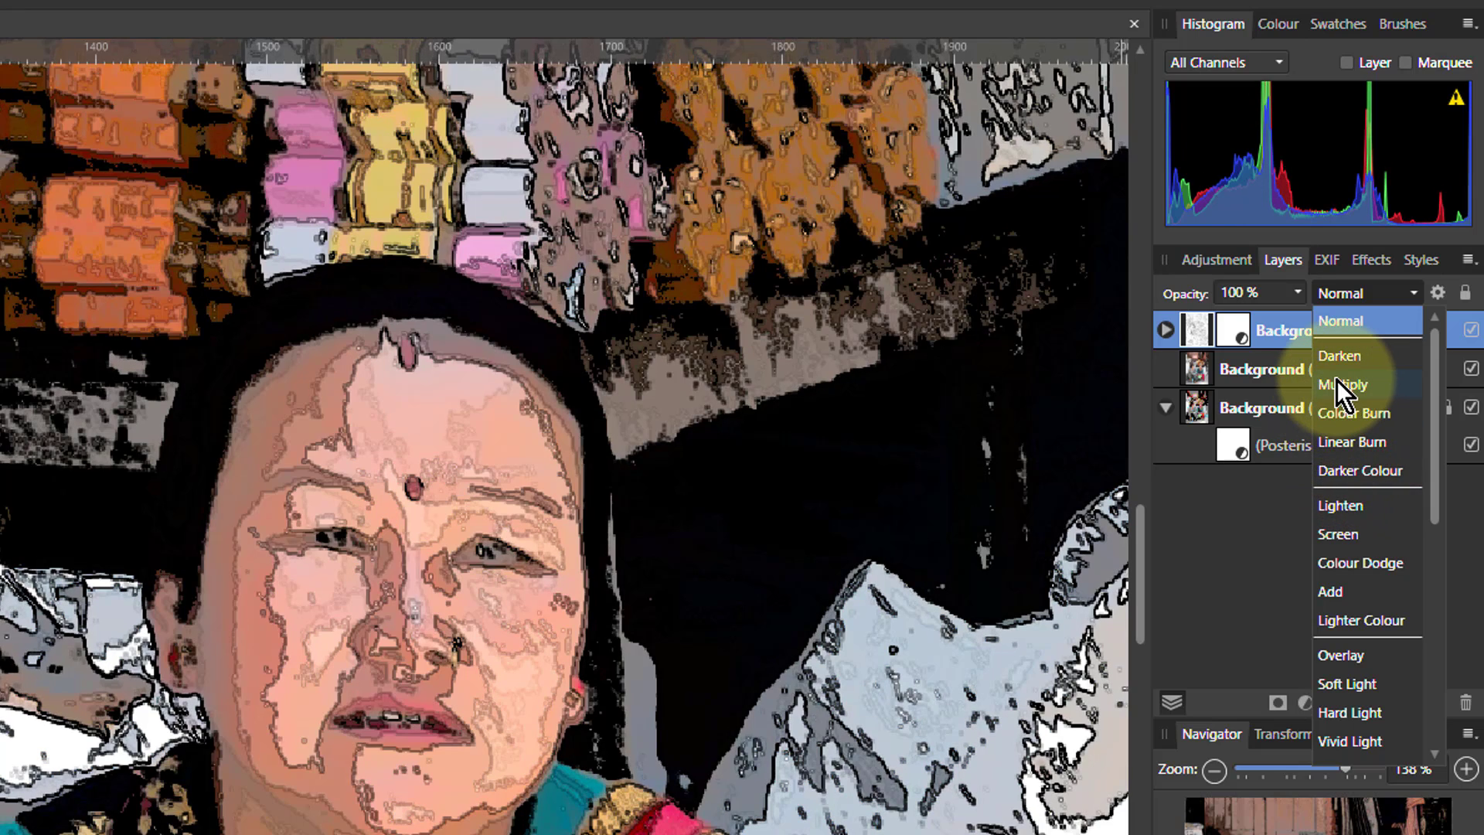
click(1337, 384)
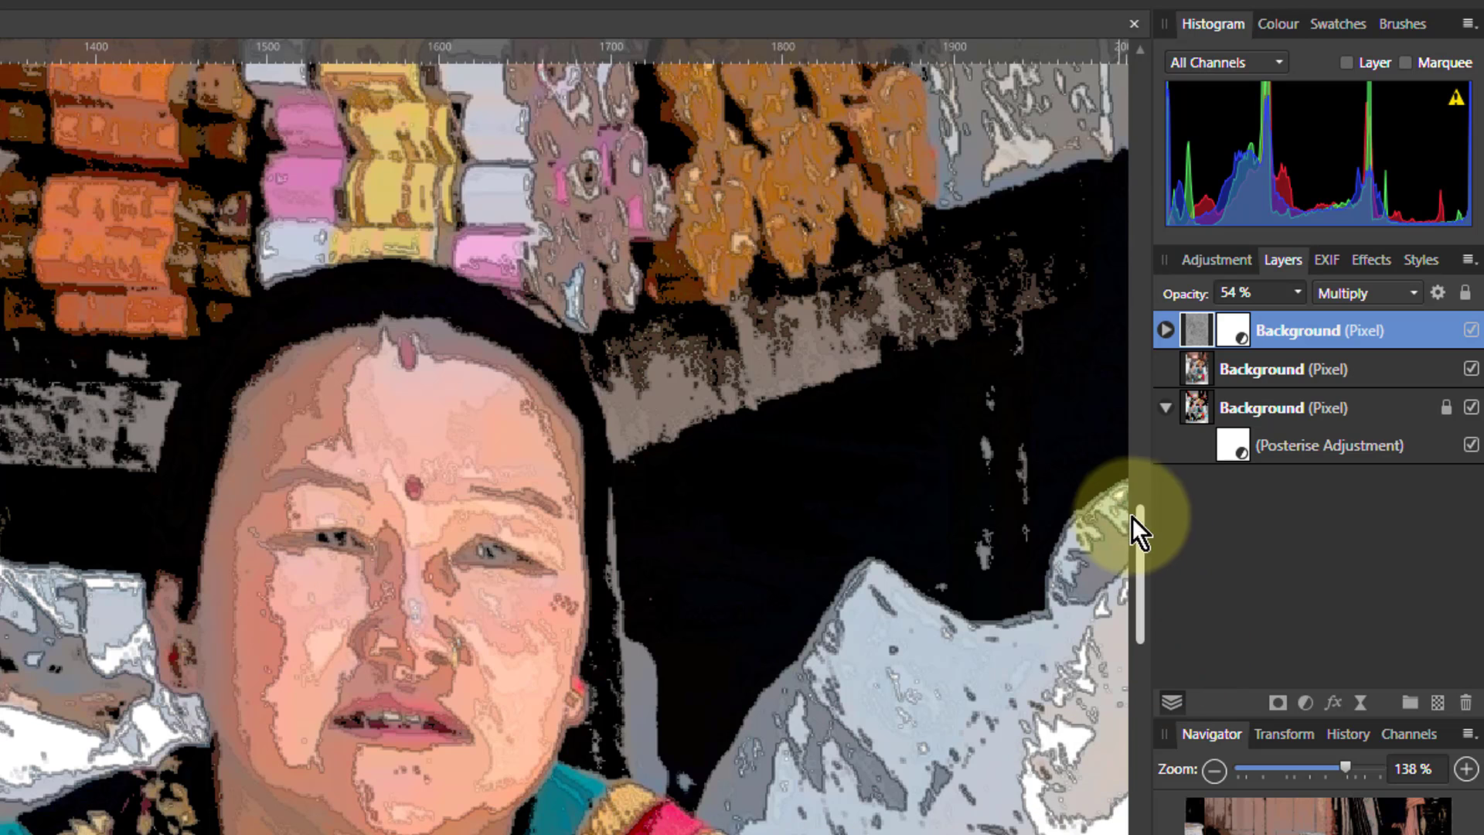
click(1472, 333)
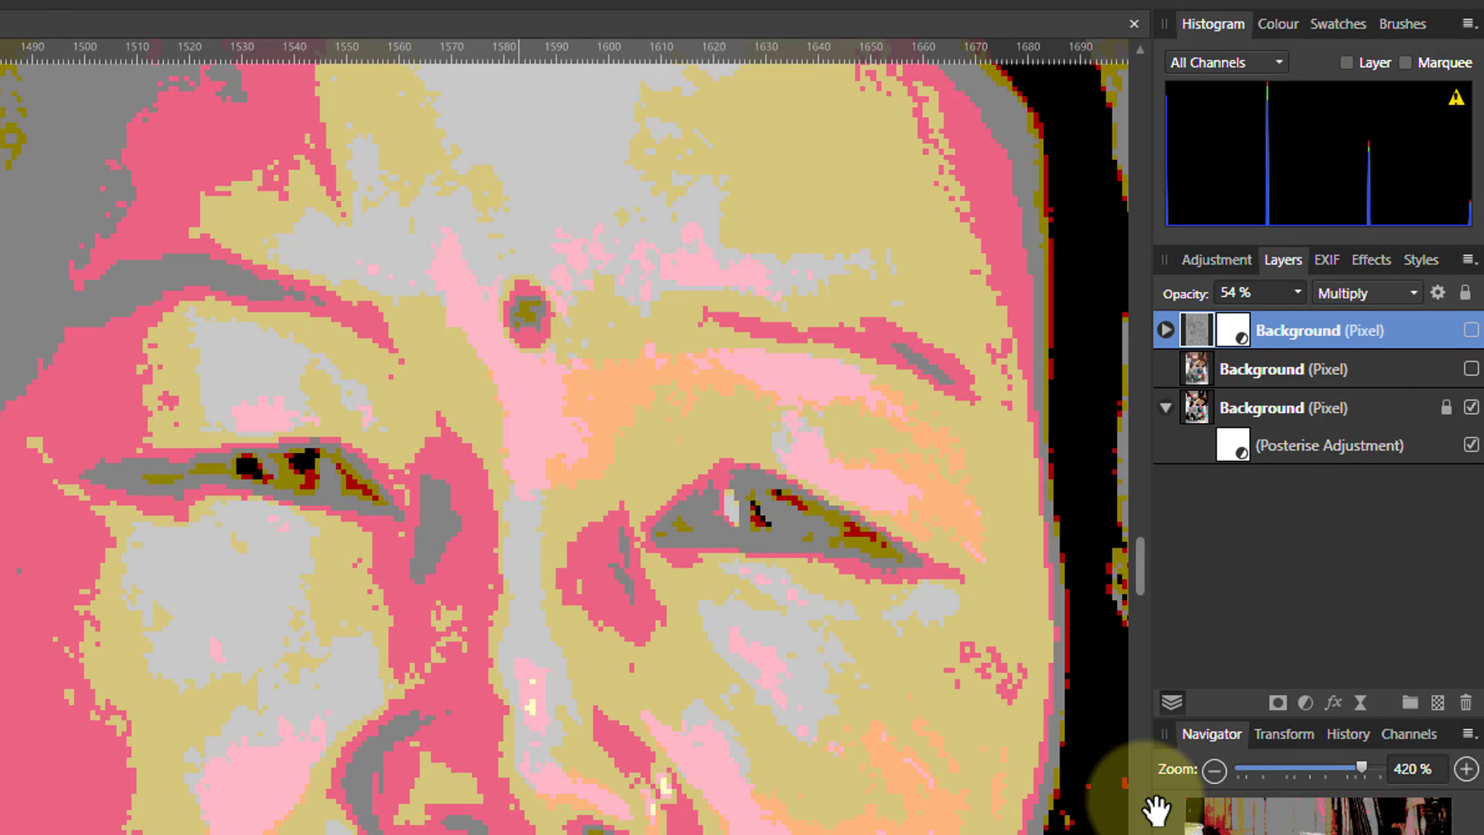
Add a 0.2 px live Gaussian Blur to the posterised base layer and show the top two layers again.
click(1198, 413)
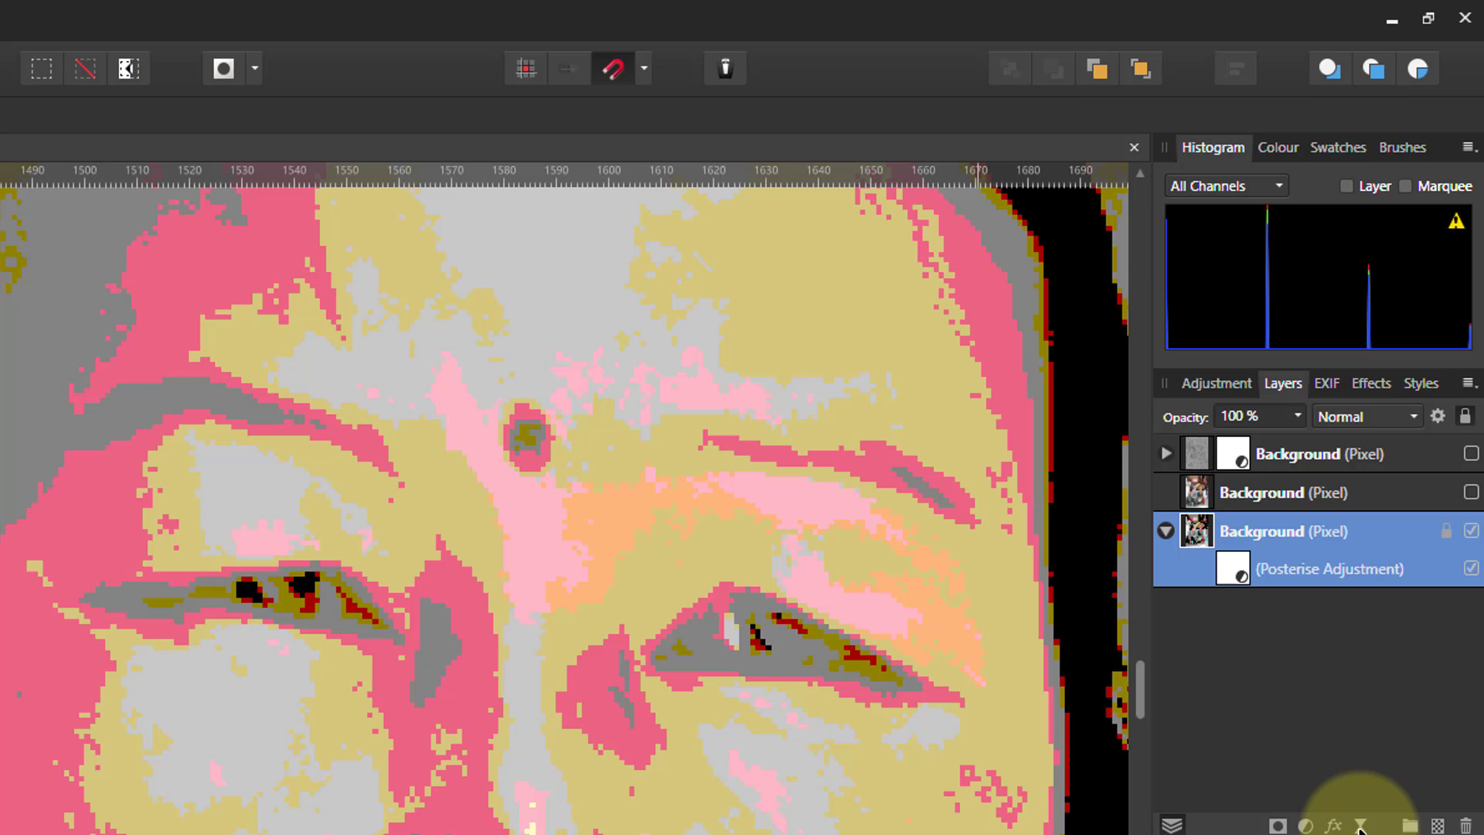
click(1360, 827)
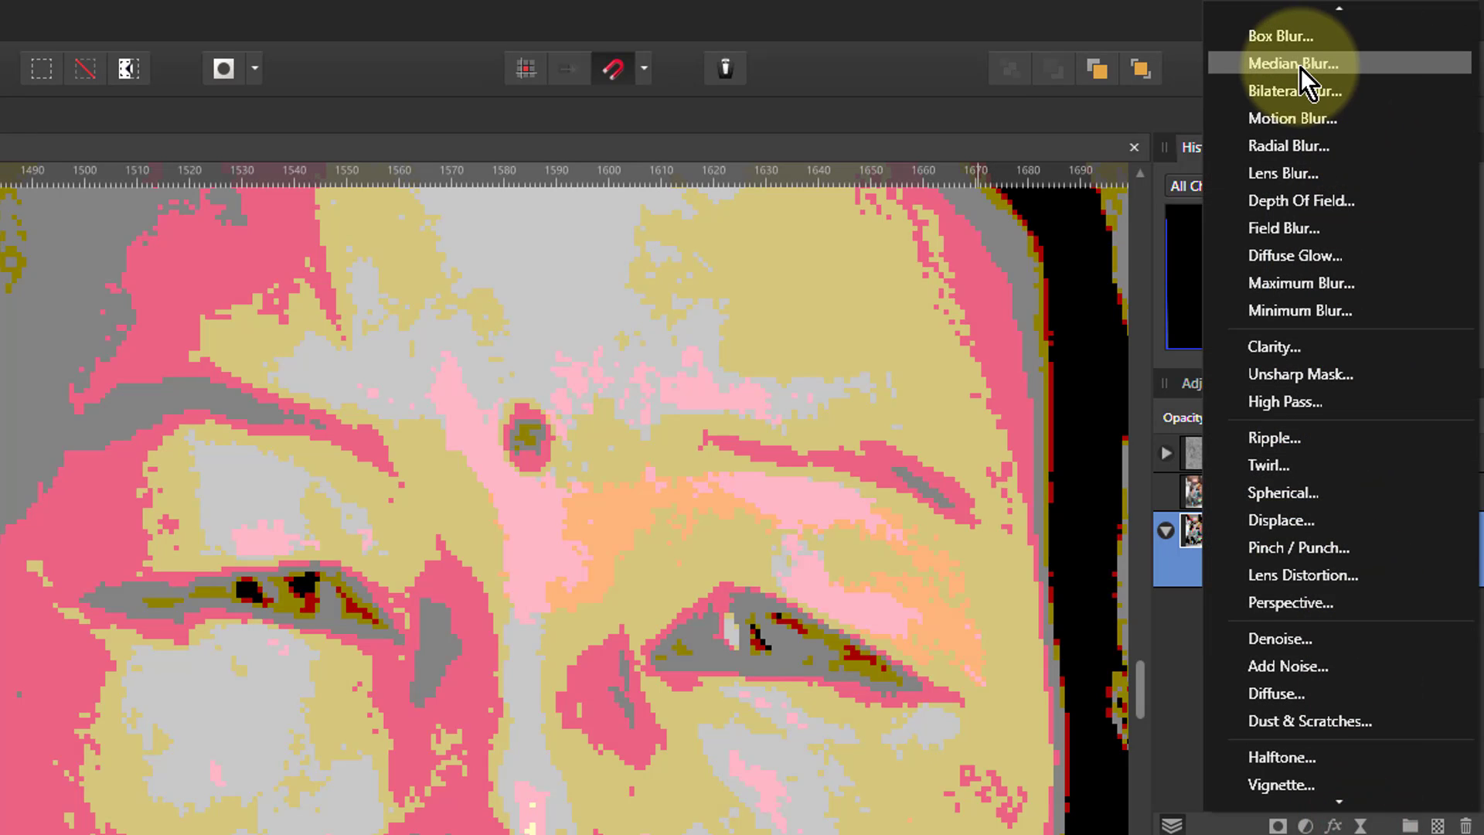
click(1286, 25)
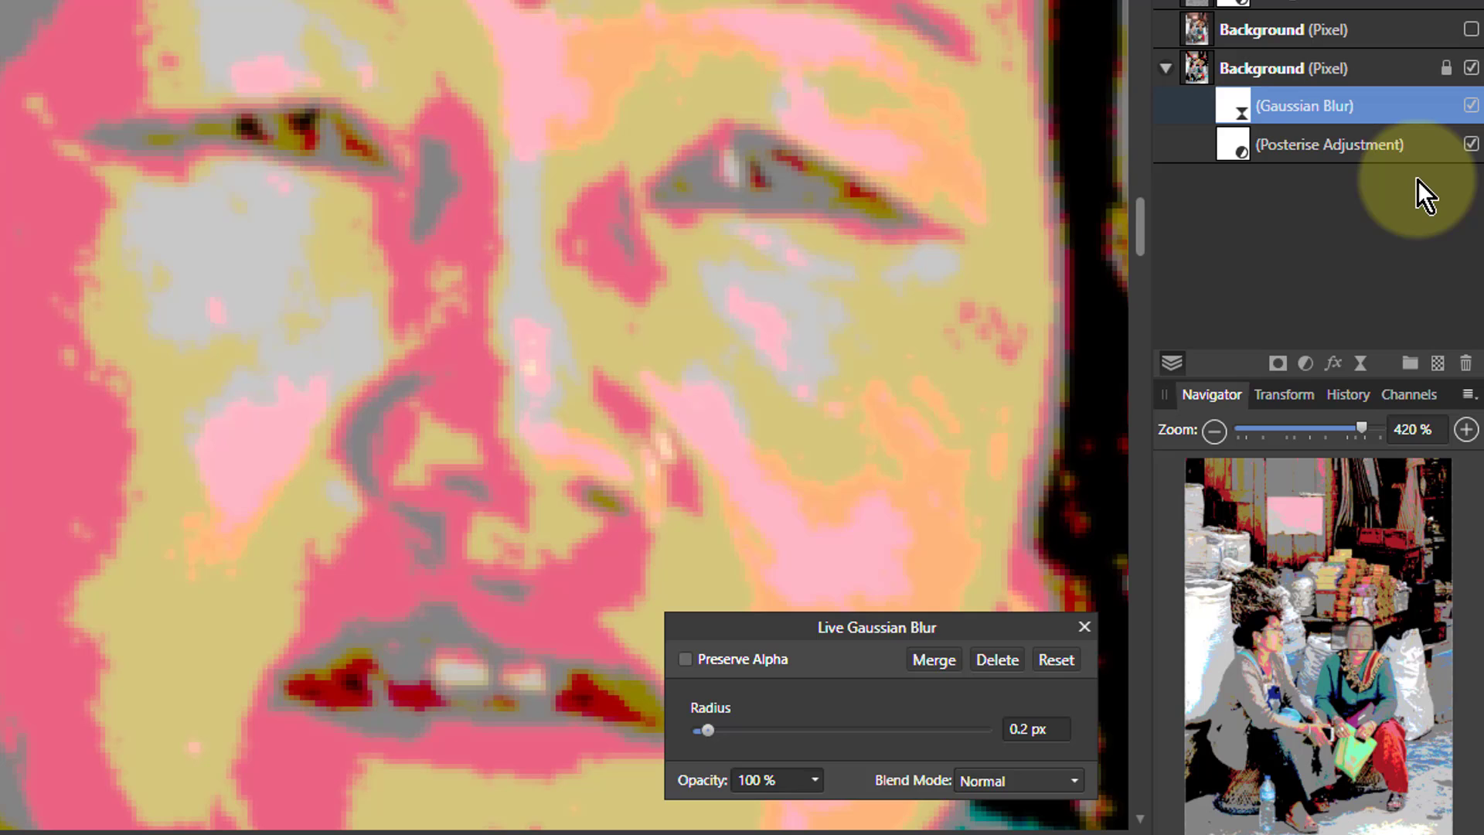
click(1468, 31)
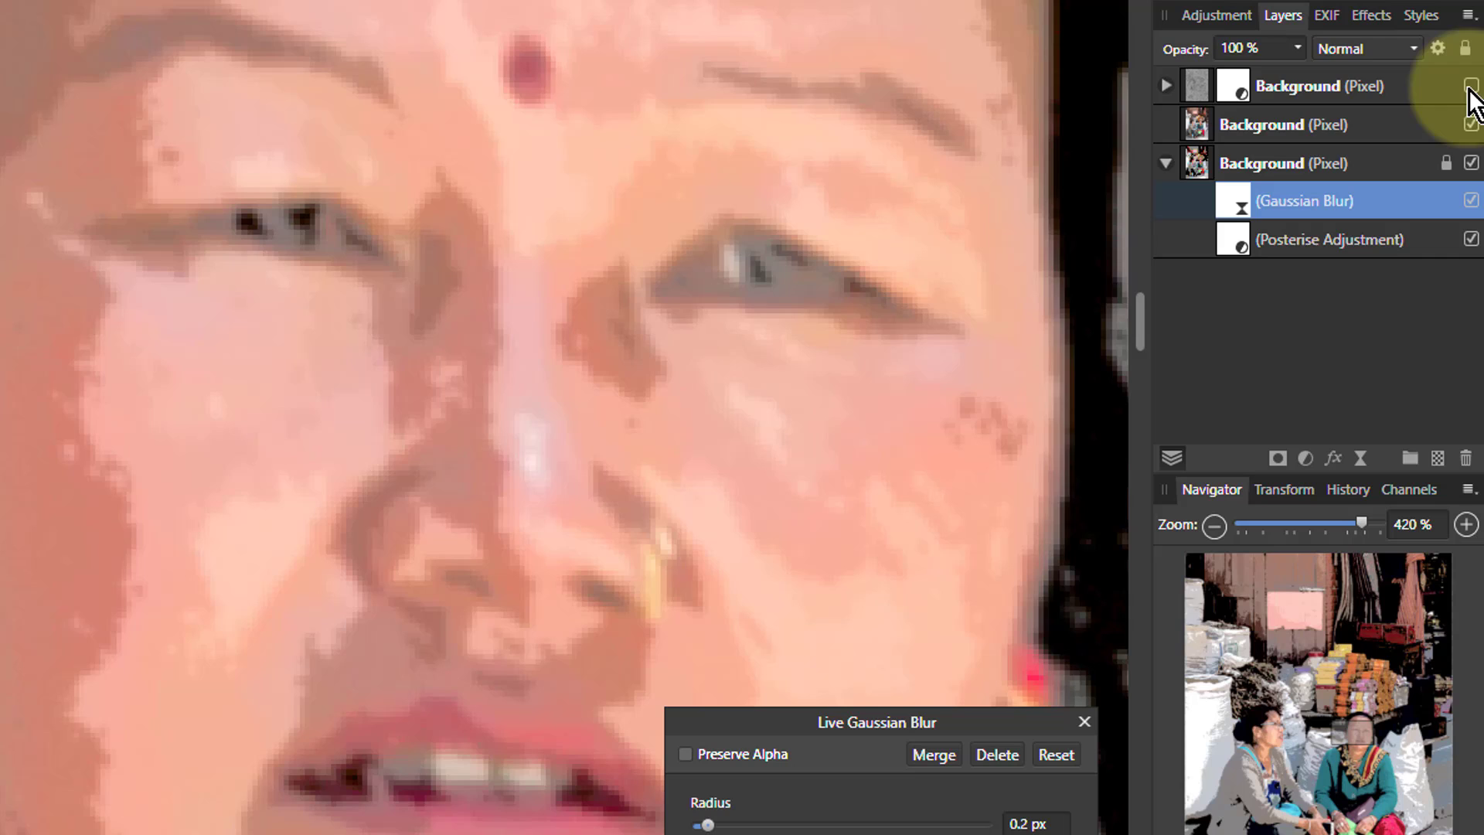
click(1471, 50)
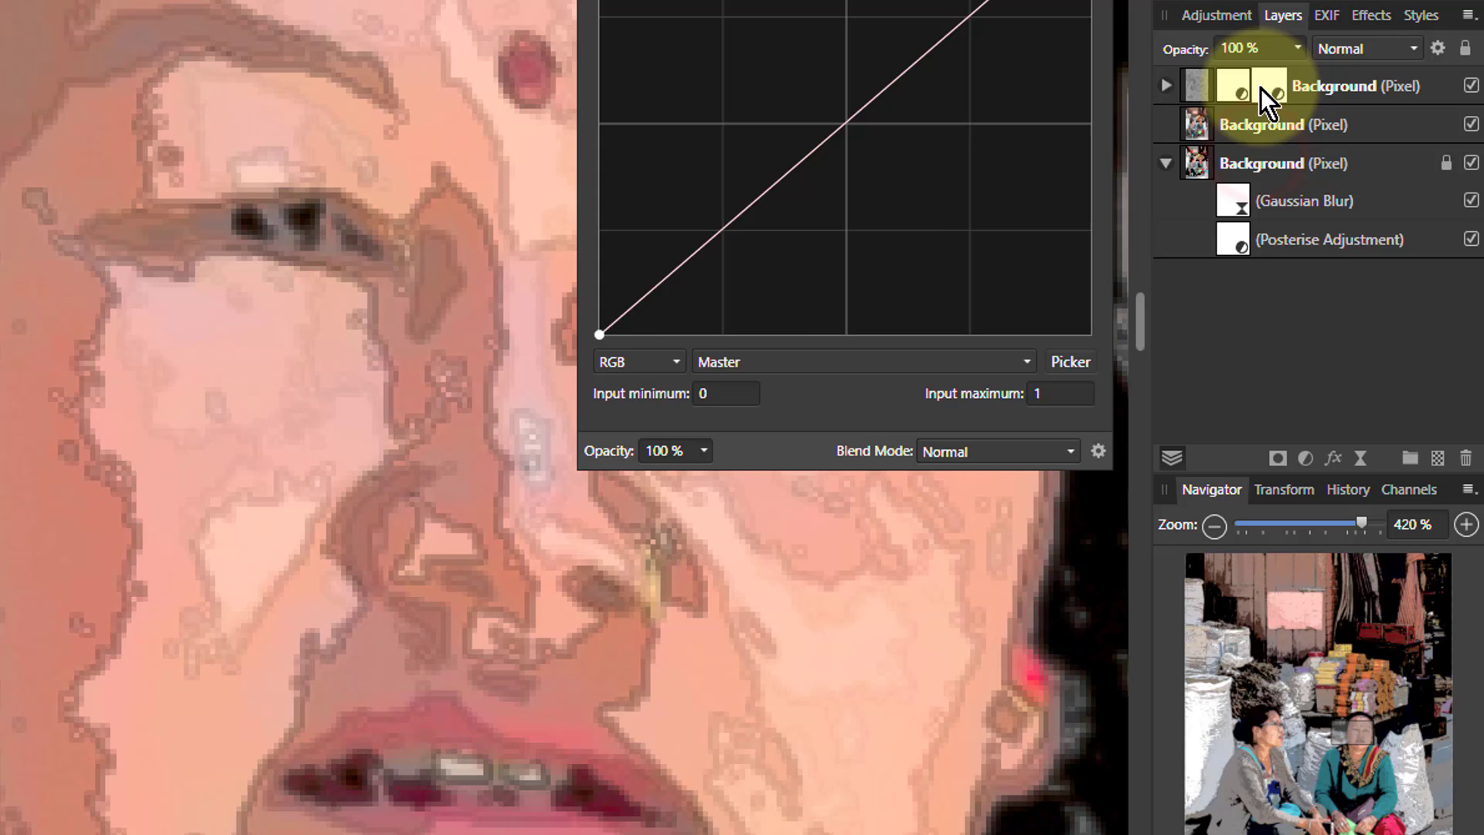
Expand the outline layer to reveal the adjustments nested inside it.
click(1165, 86)
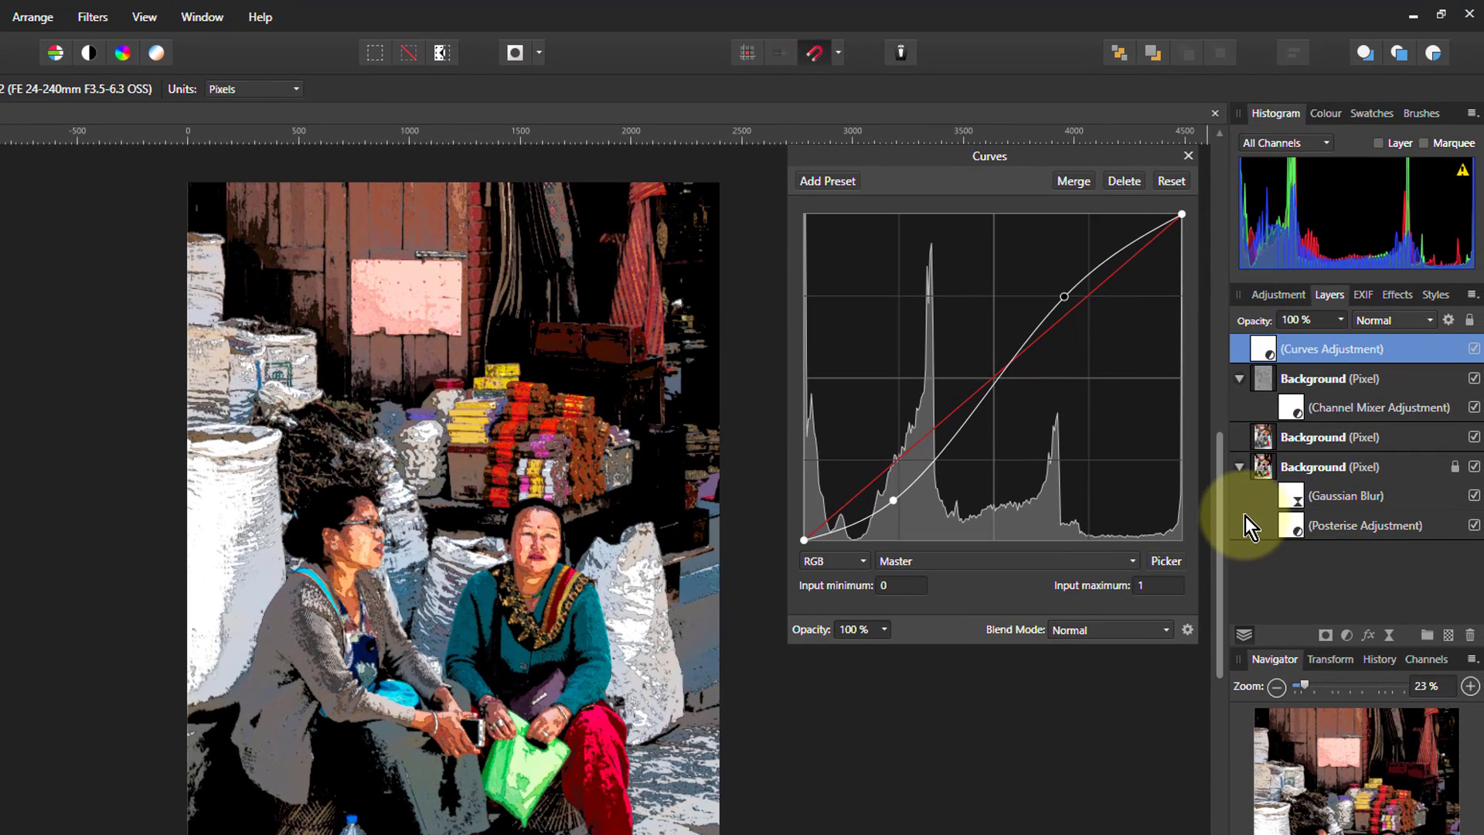
Add a new pixel layer and set up the Paint Brush with black at about 78% opacity.
click(1446, 637)
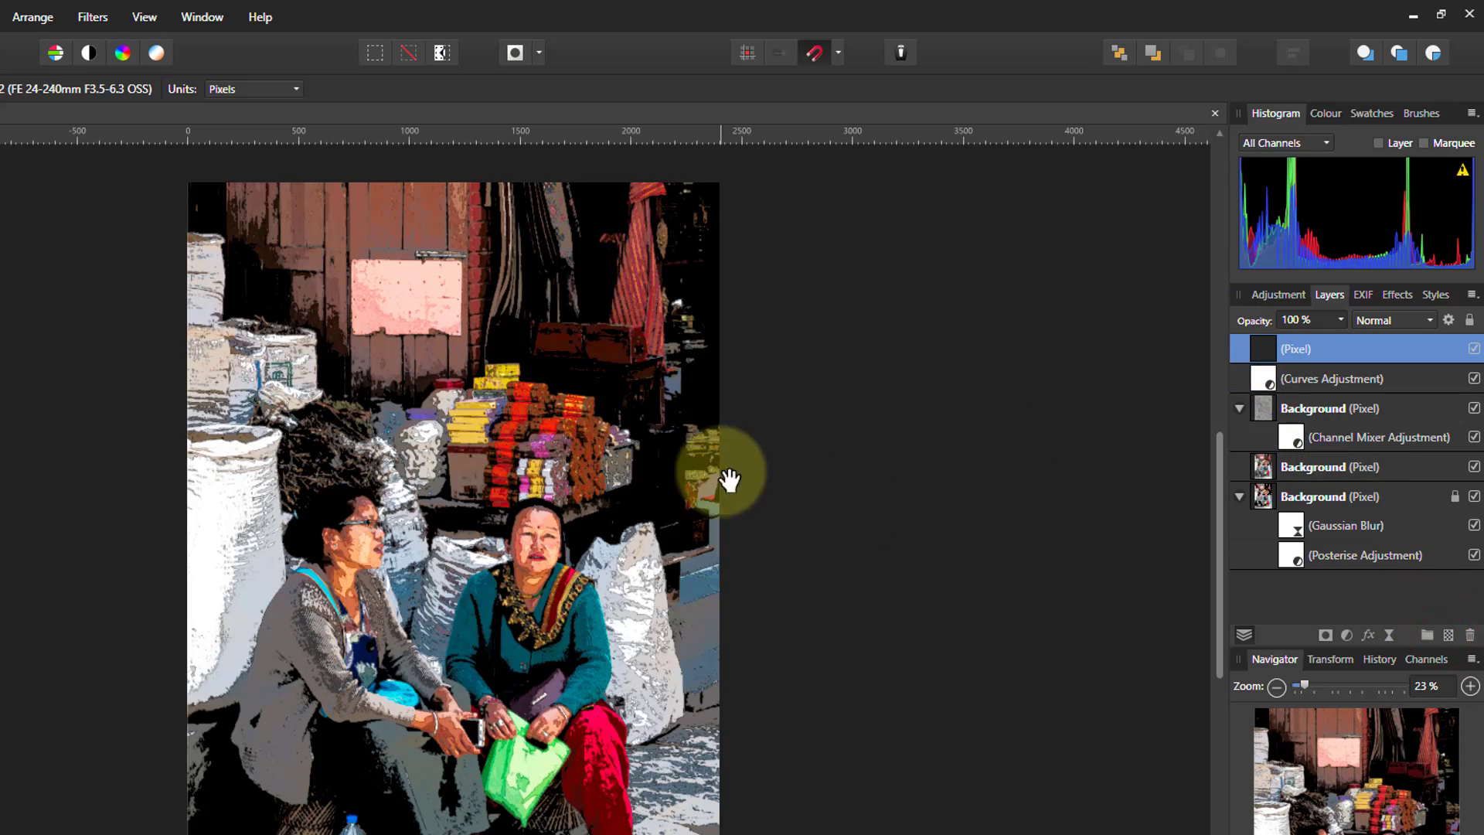
scroll(483, 464, up, 10)
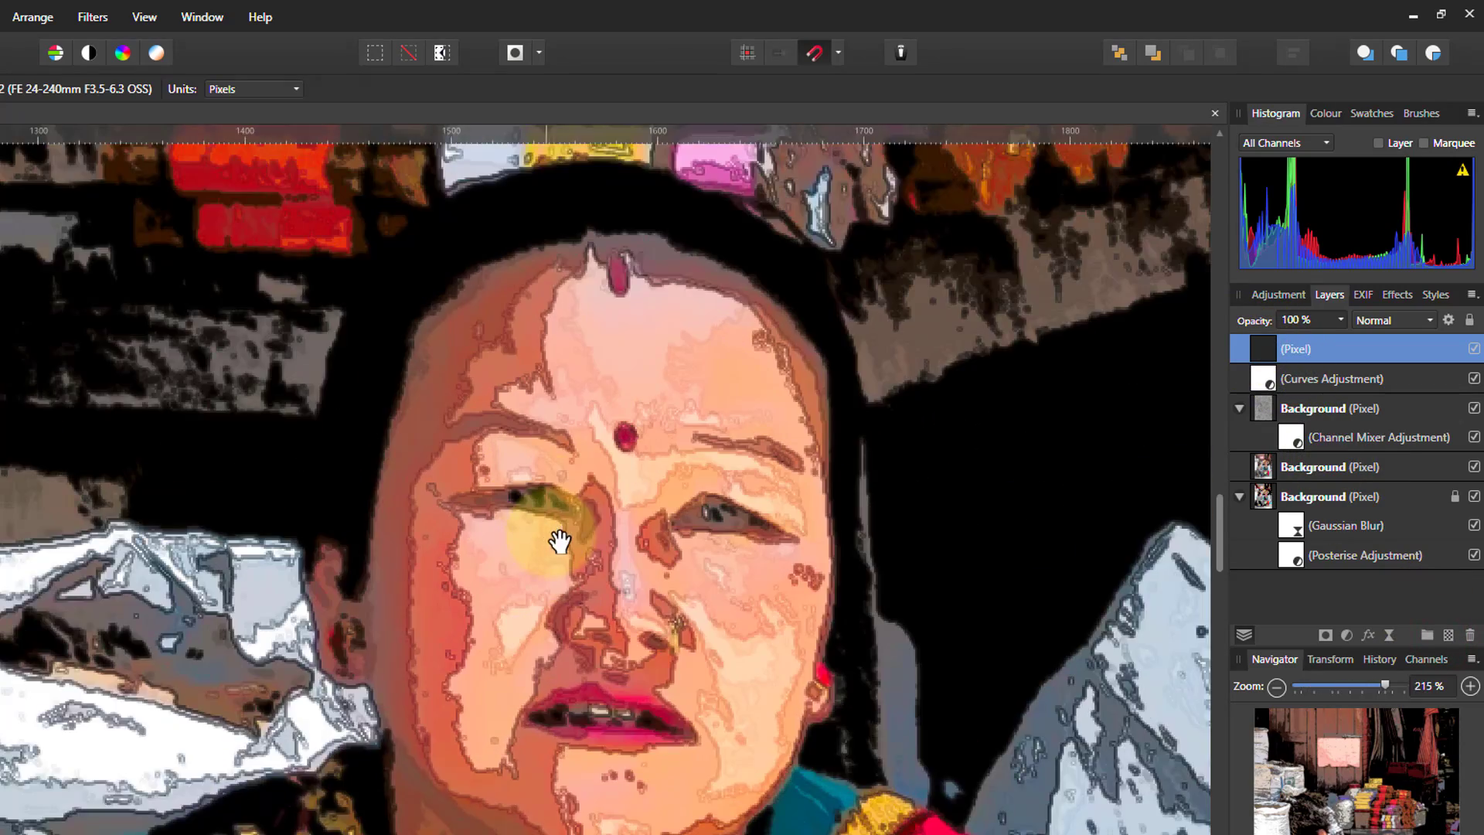
scroll(567, 531, up, 1)
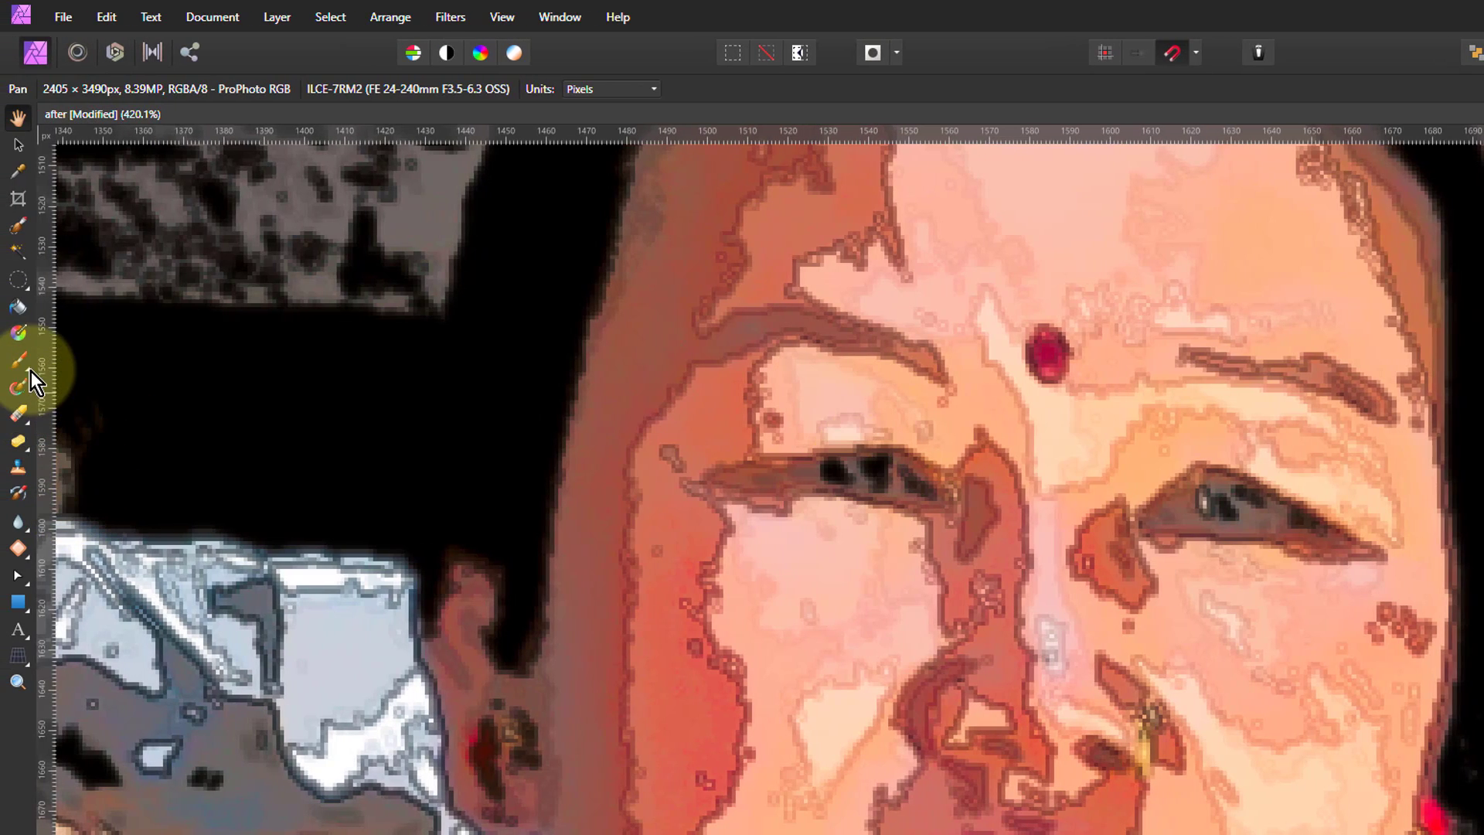
click(20, 360)
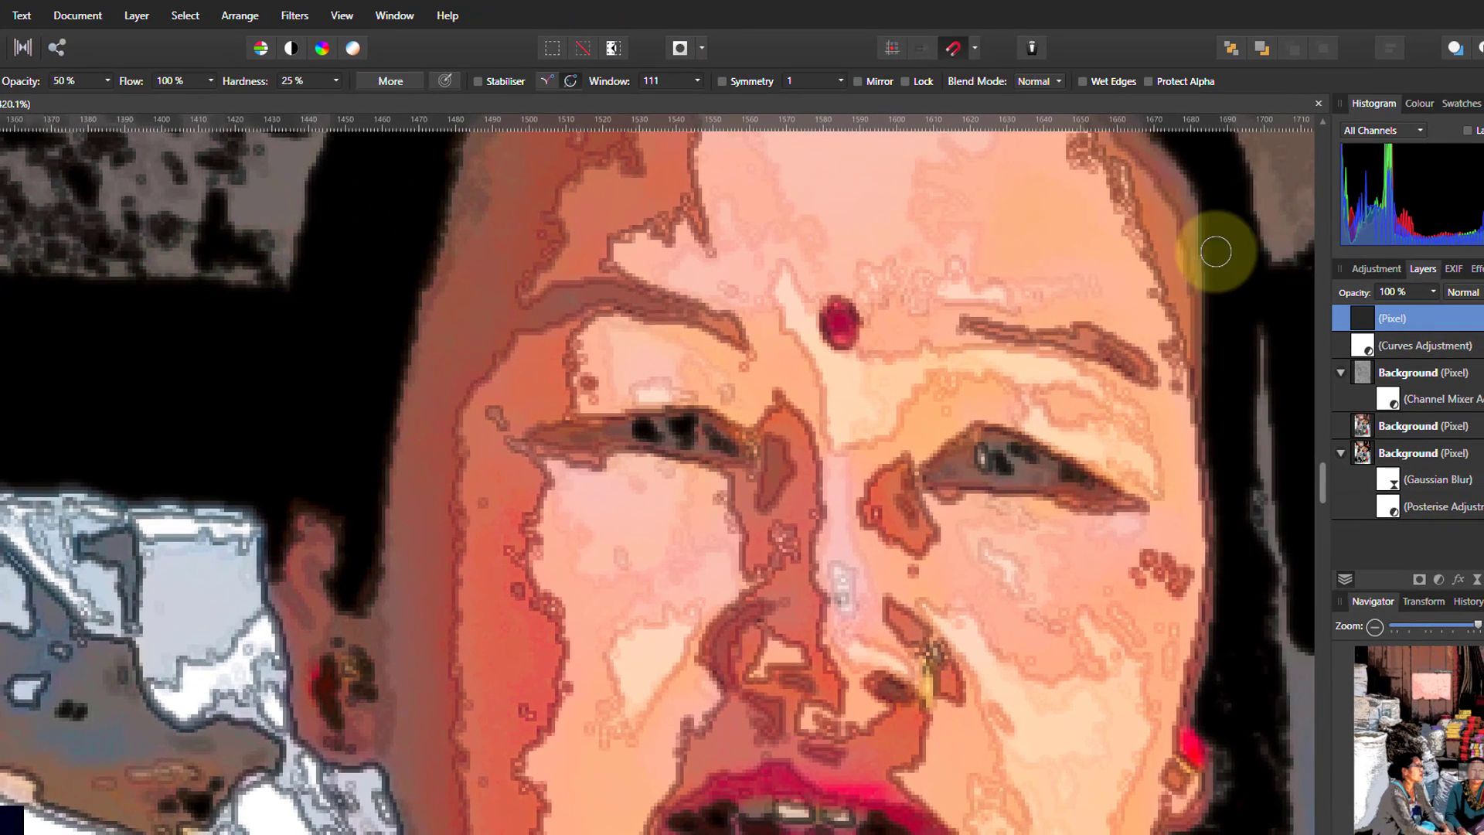
click(1419, 103)
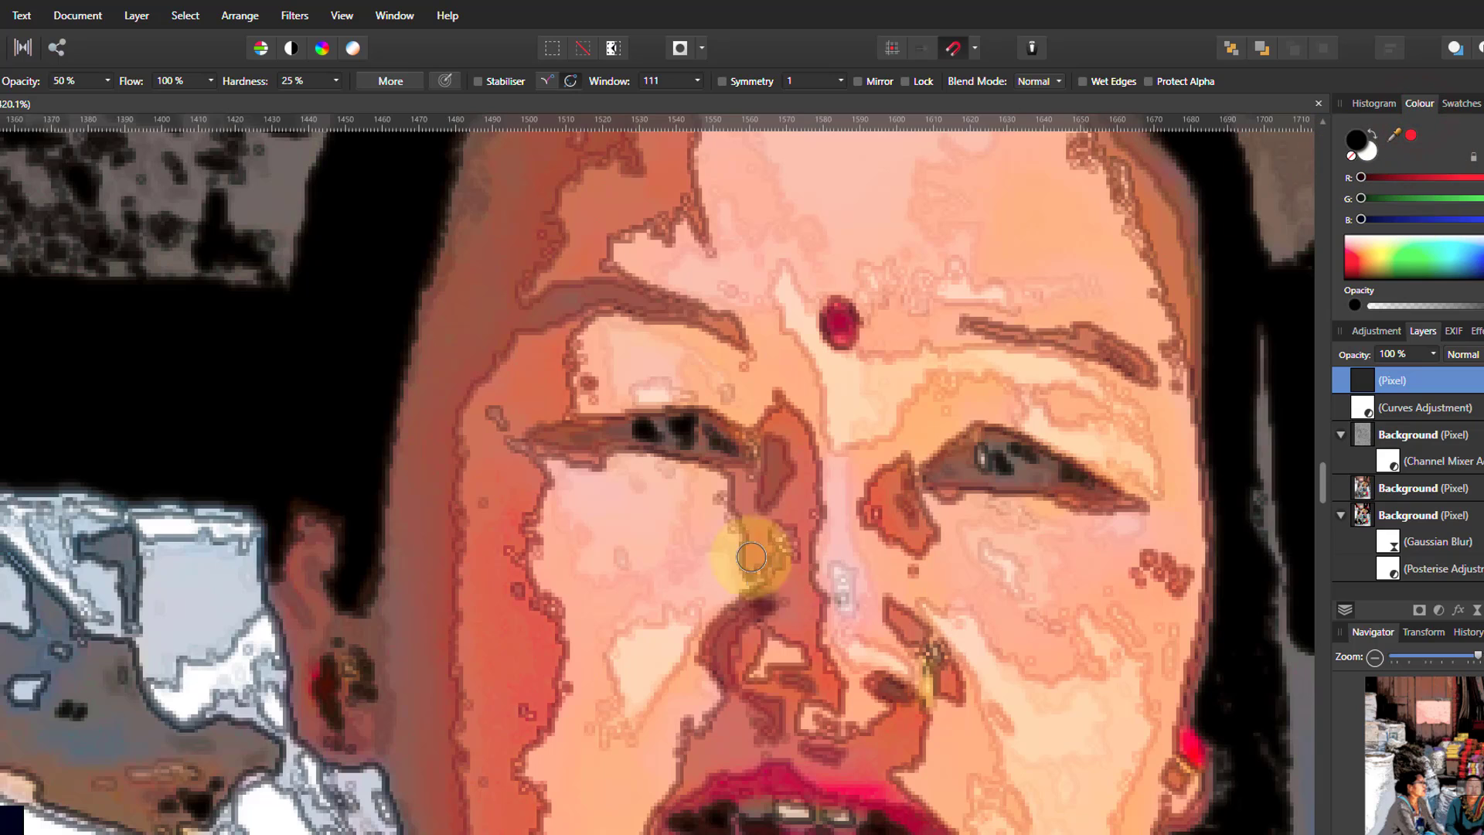
click(109, 83)
drag(110, 90, 146, 104)
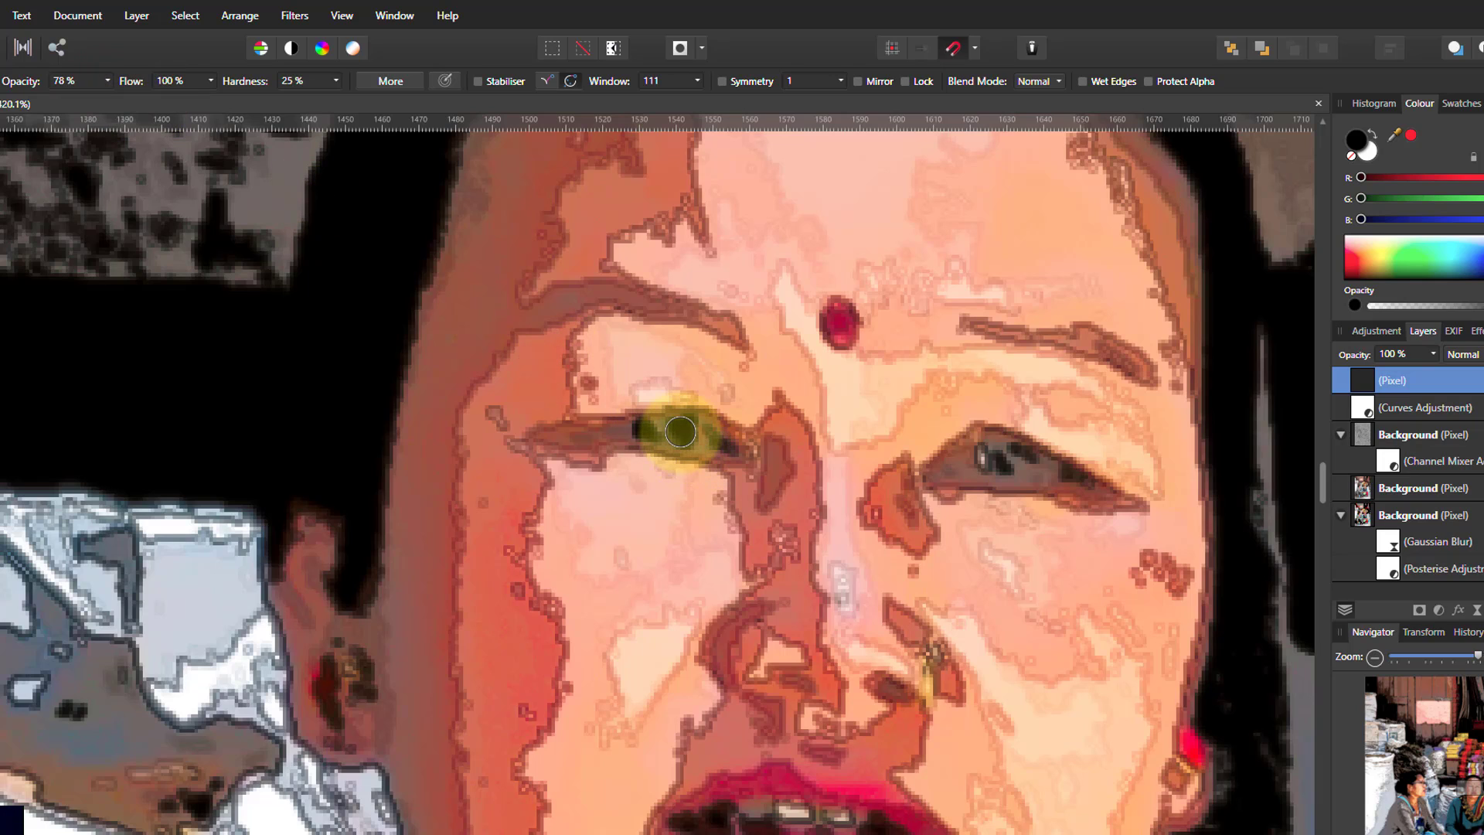
Paint black over both of the woman's eyes, undoing one stray dab.
mouse_move(680, 427)
mouse_down()
mouse_move(725, 444)
mouse_move(663, 425)
mouse_up()
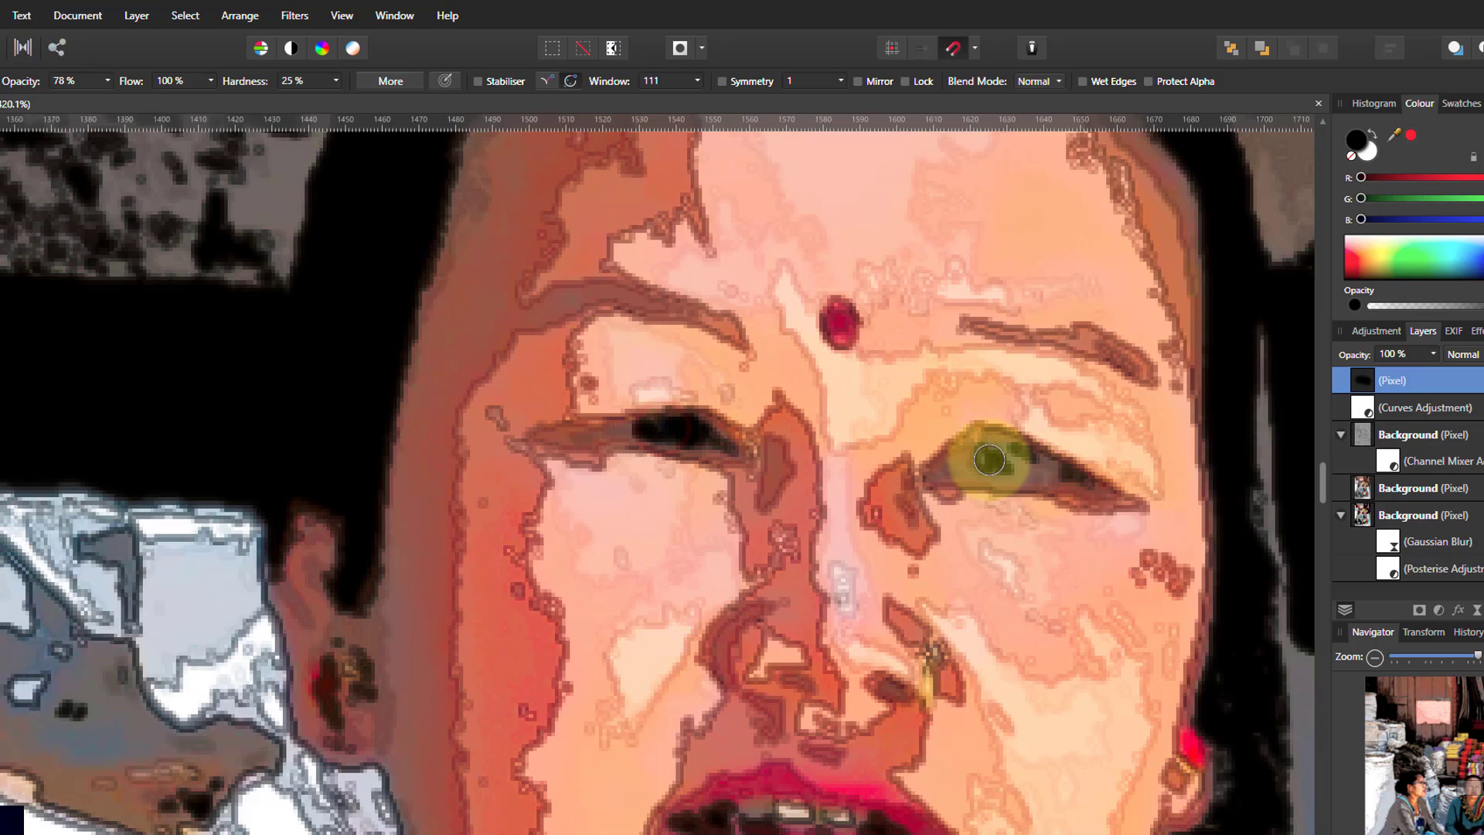
mouse_move(1021, 464)
mouse_down()
mouse_move(1001, 454)
mouse_move(1070, 464)
mouse_move(937, 468)
mouse_move(994, 451)
mouse_move(957, 469)
mouse_move(1043, 466)
mouse_up()
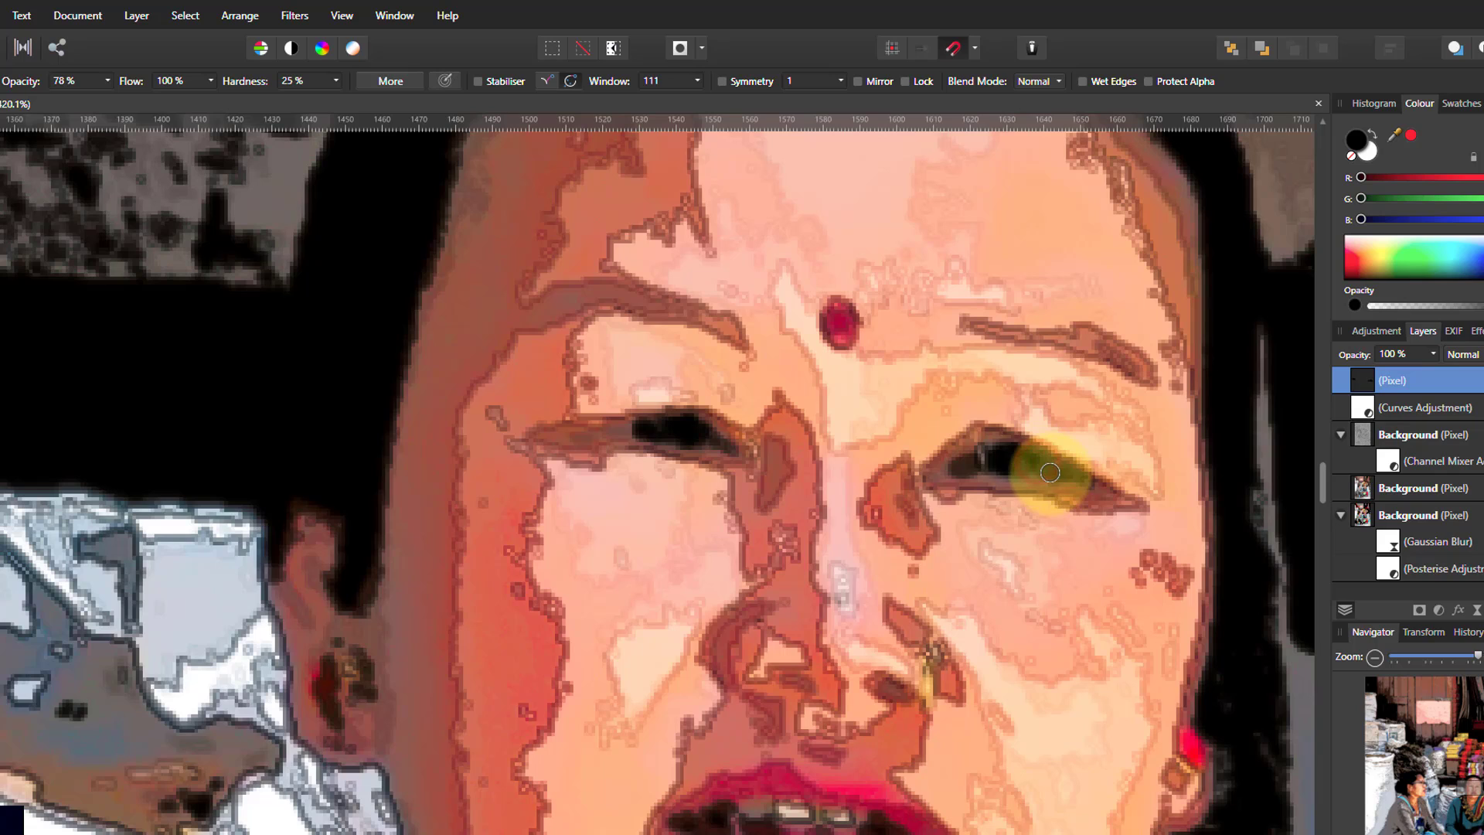
drag(679, 441, 580, 425)
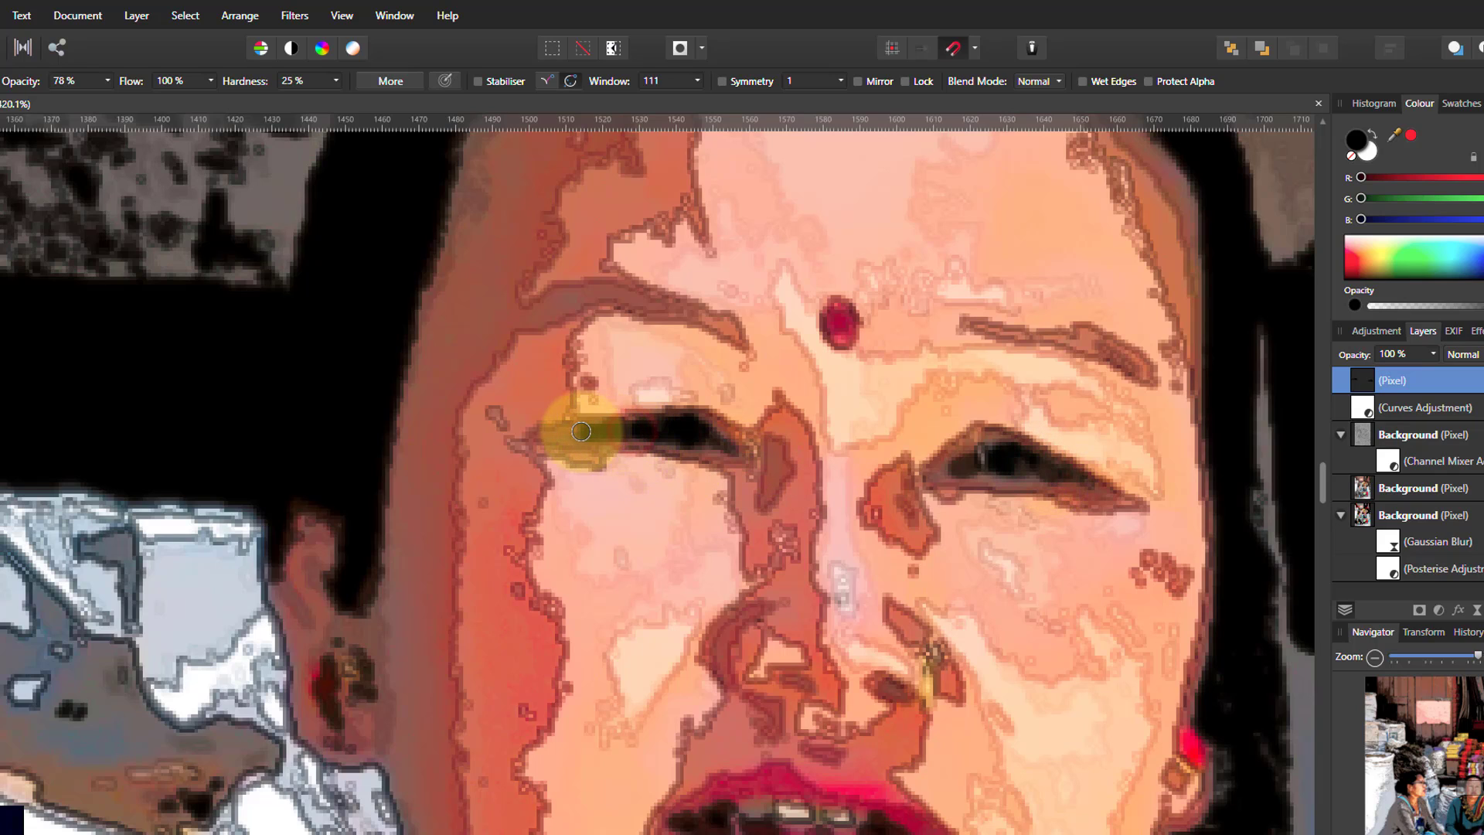
click(881, 353)
key(ctrl+z)
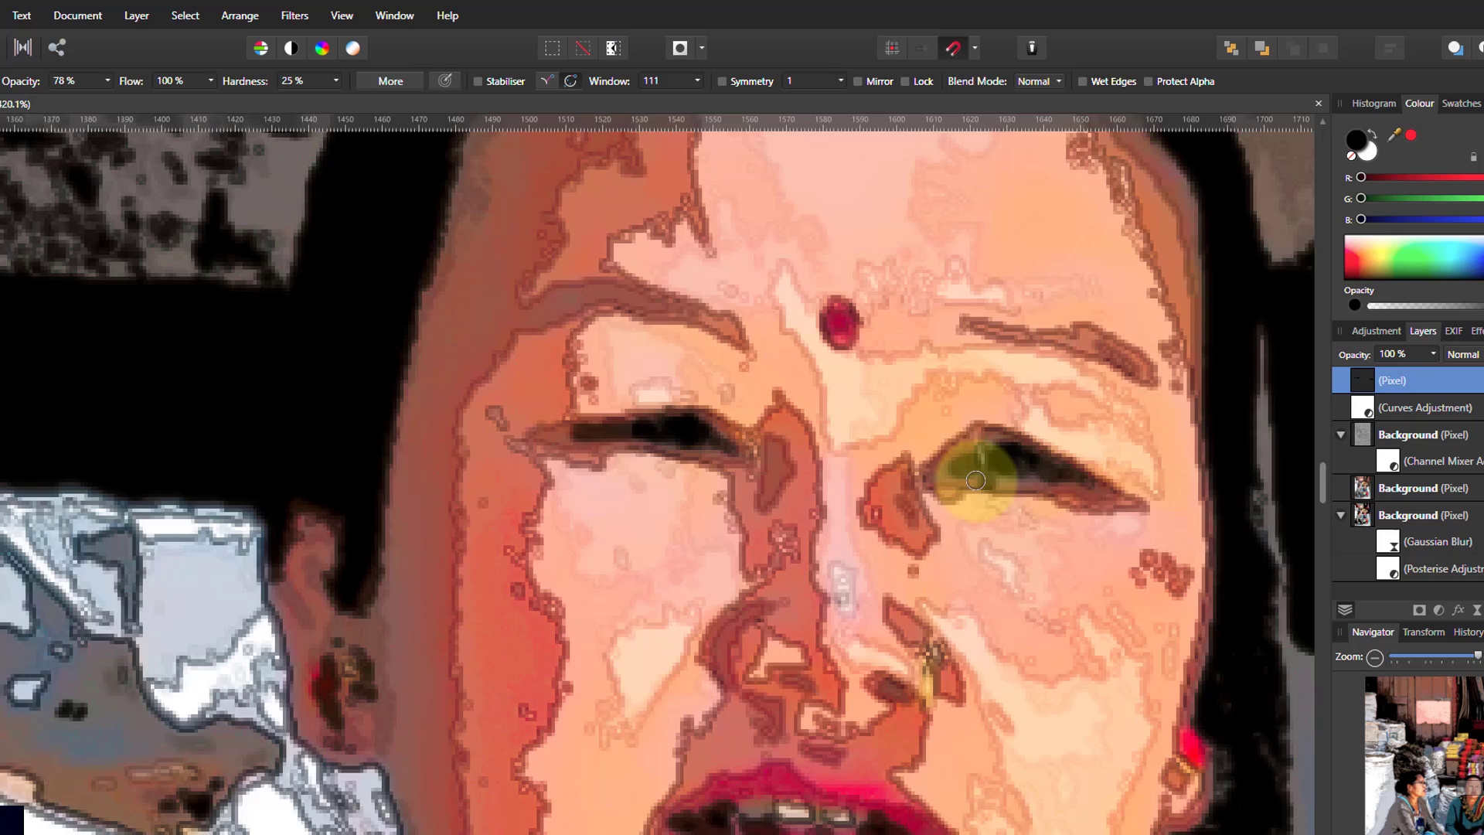
mouse_move(990, 471)
mouse_down()
mouse_move(1011, 454)
mouse_move(987, 440)
mouse_move(1013, 464)
mouse_up()
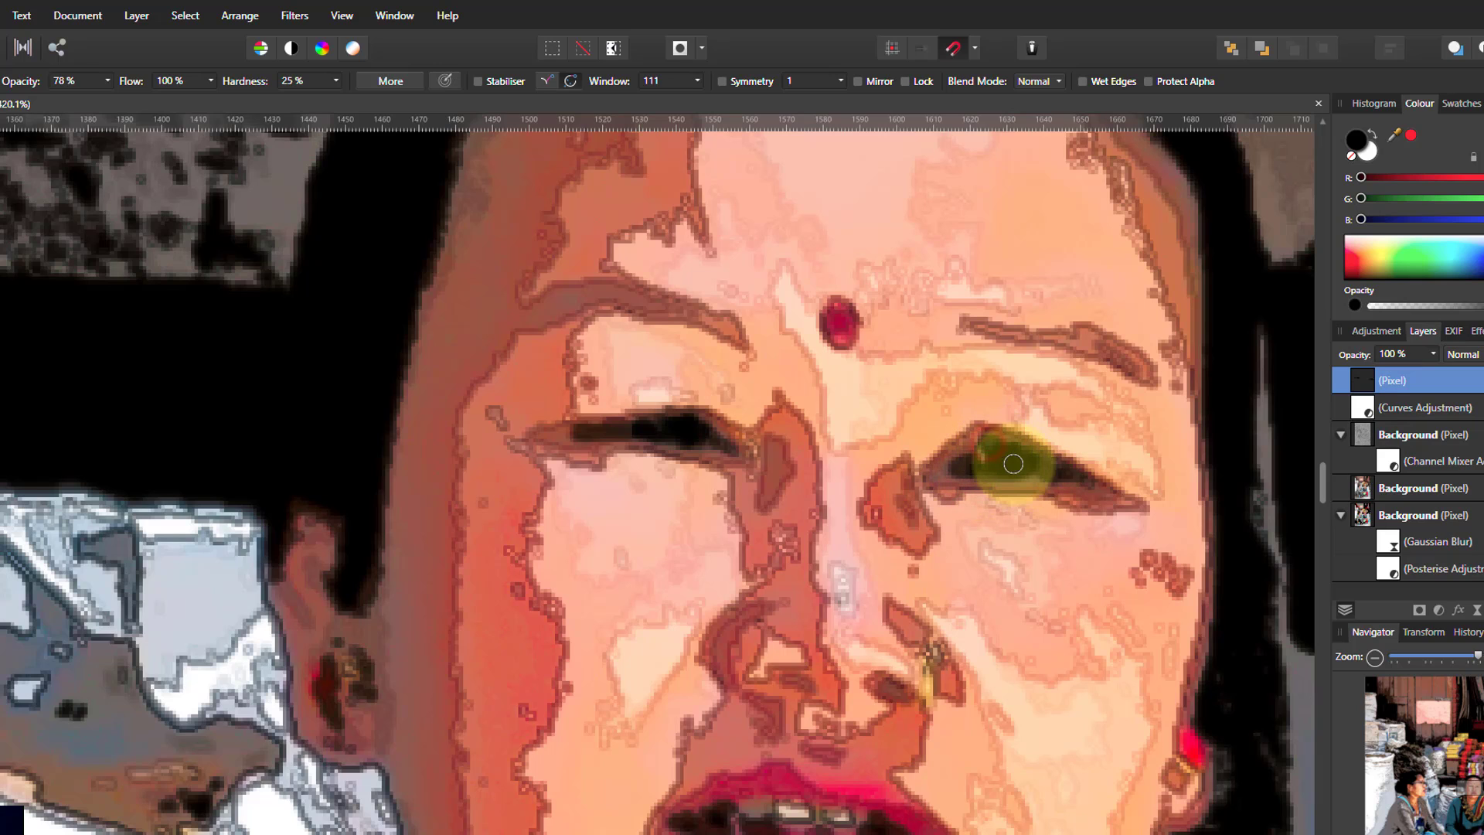
key(ctrl+0)
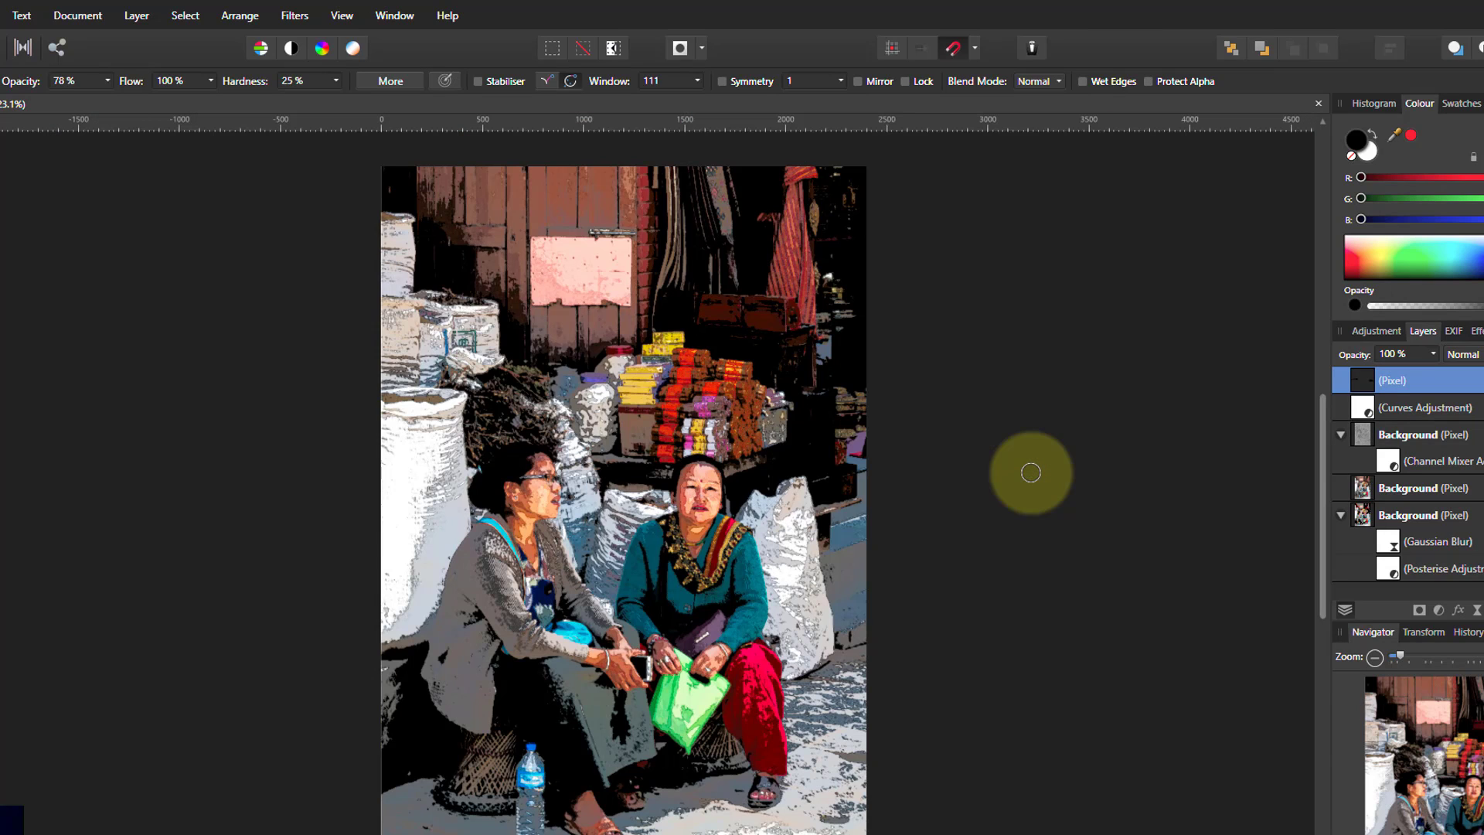